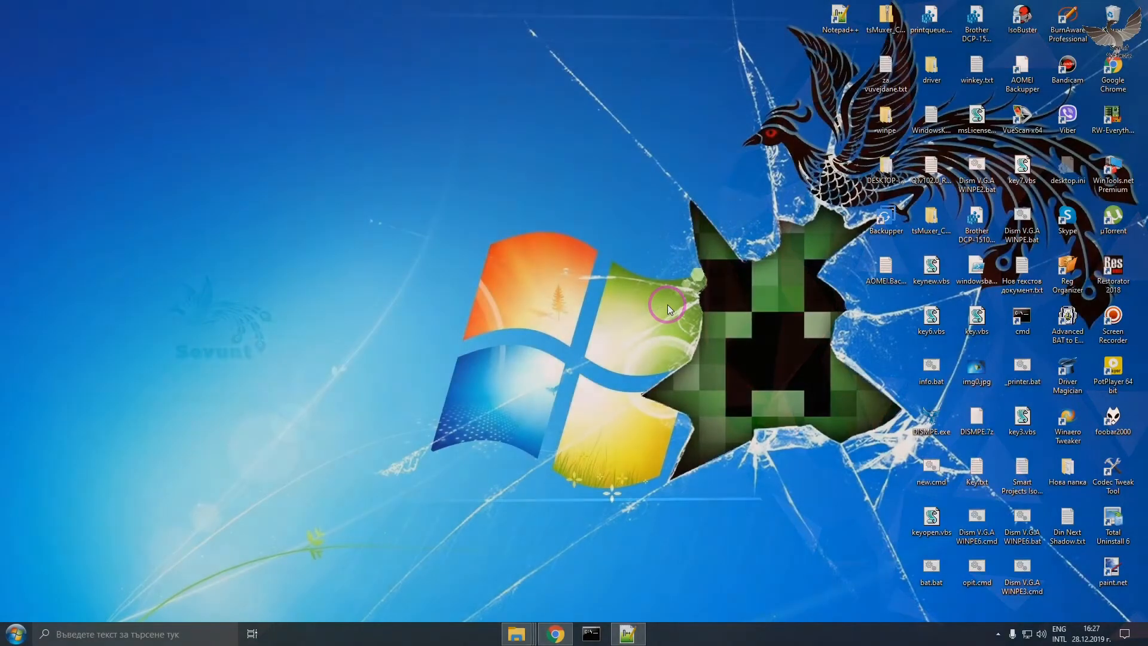
Write "How to Backup and Recovery multiboot usb drive Aomei Backuper" in a new Notepad document and minimize it.
click(16, 634)
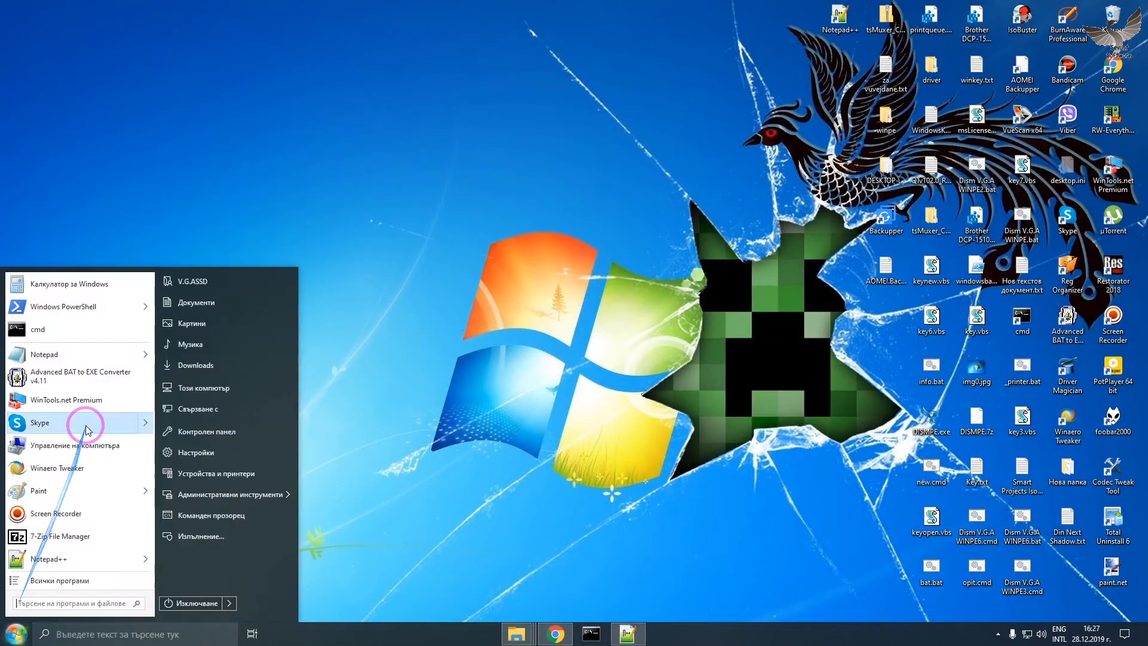
click(90, 354)
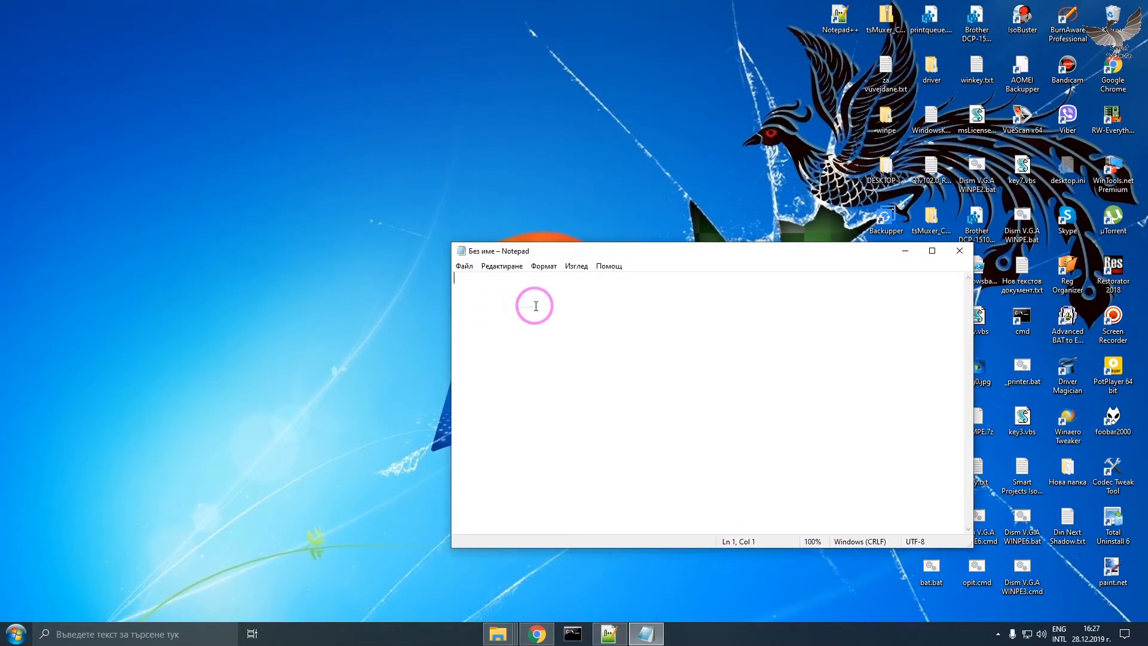
text(H)
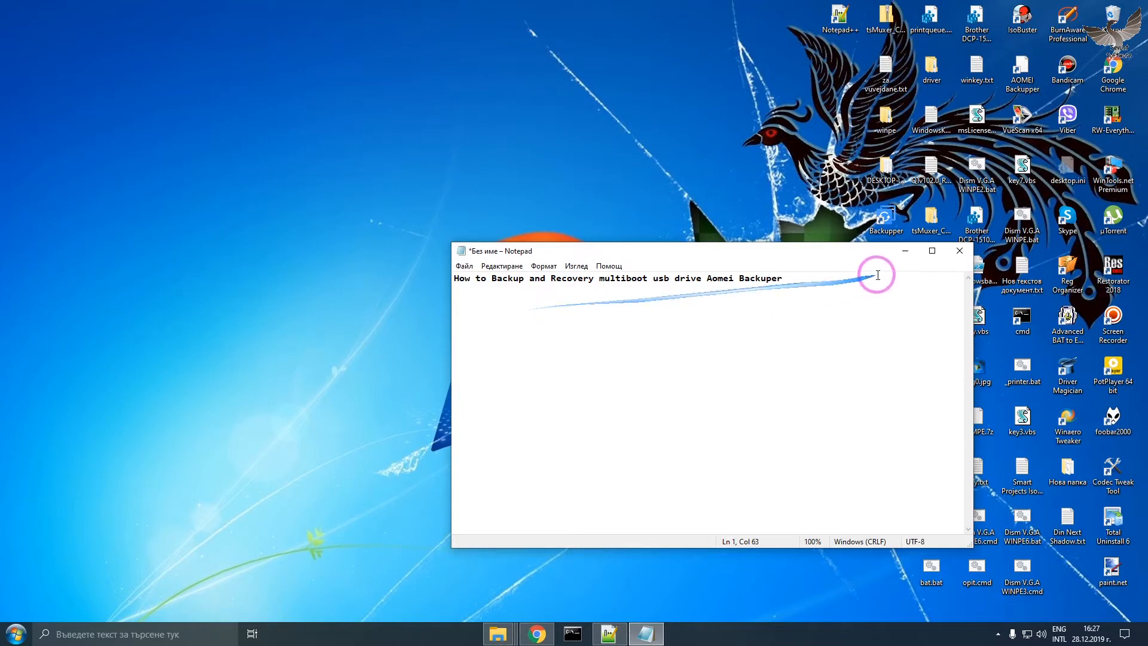
drag(812, 265, 562, 63)
click(654, 64)
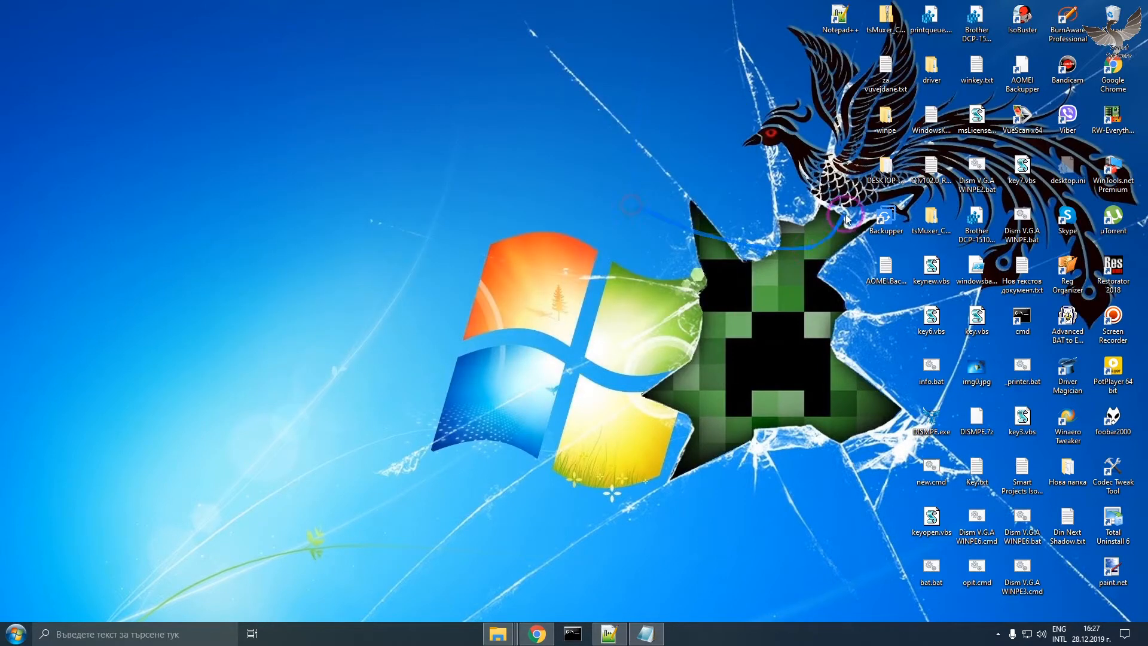
Launch AOMEI Backupper, start a Partition Backup and select the H: partition on Disk2 as the source.
double_click(878, 216)
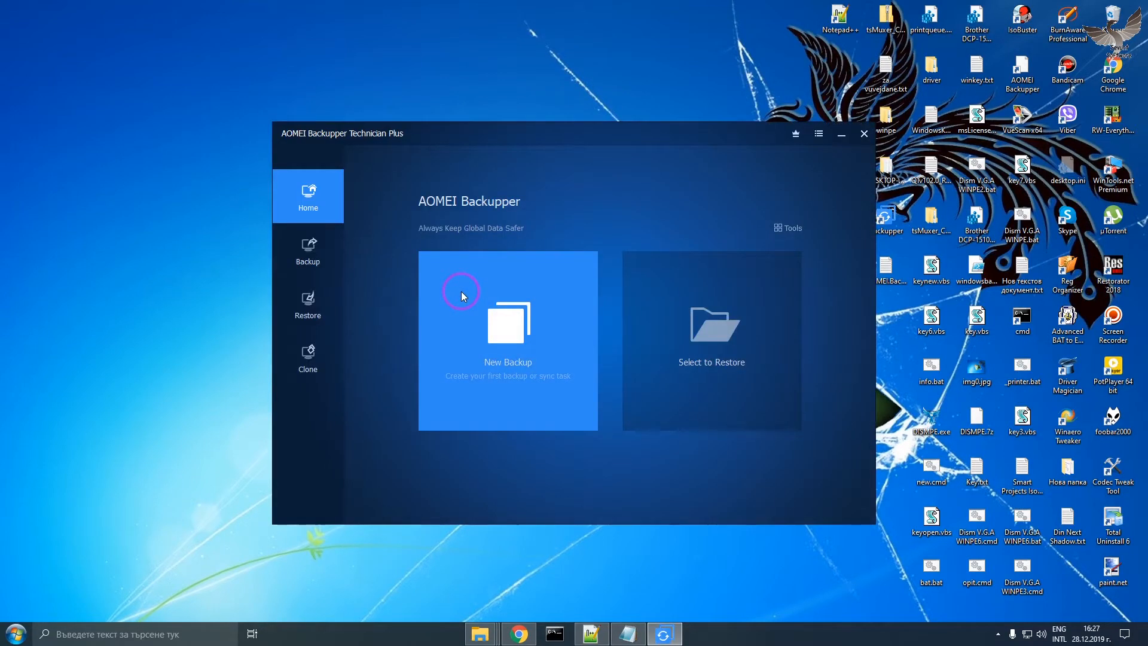
click(326, 272)
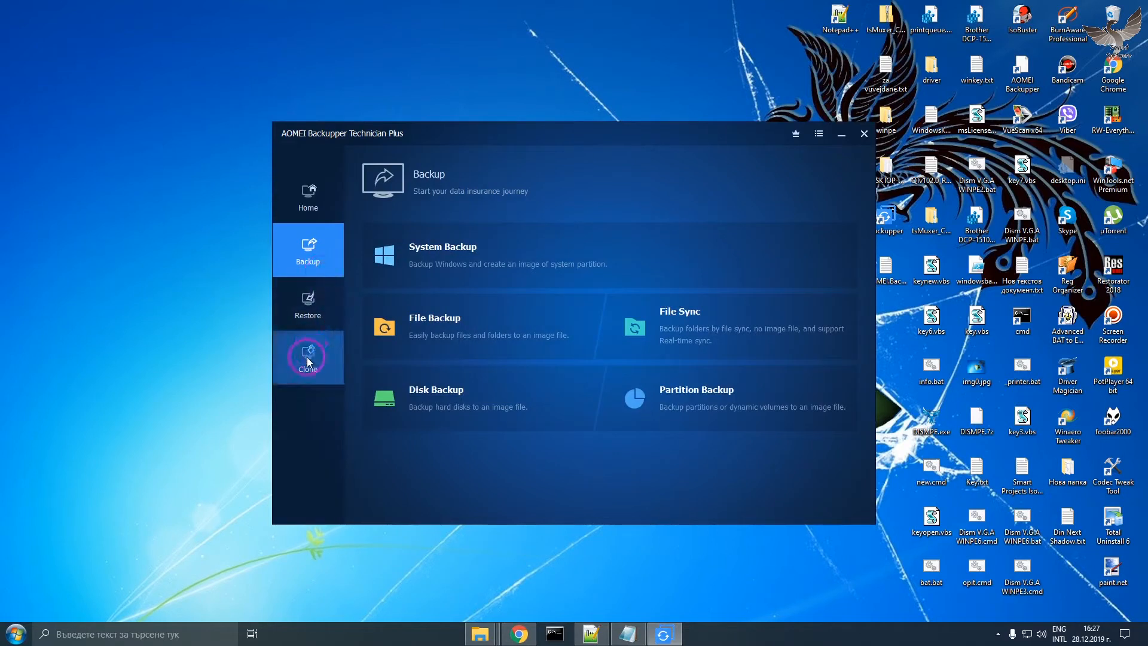
click(651, 401)
click(617, 291)
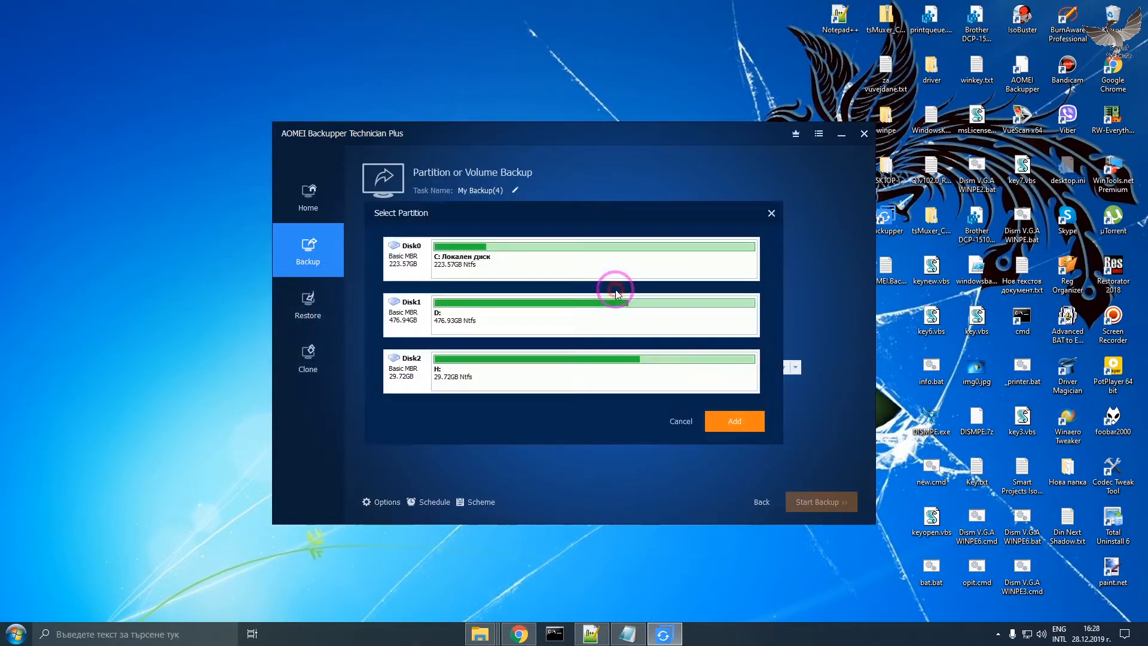
click(499, 363)
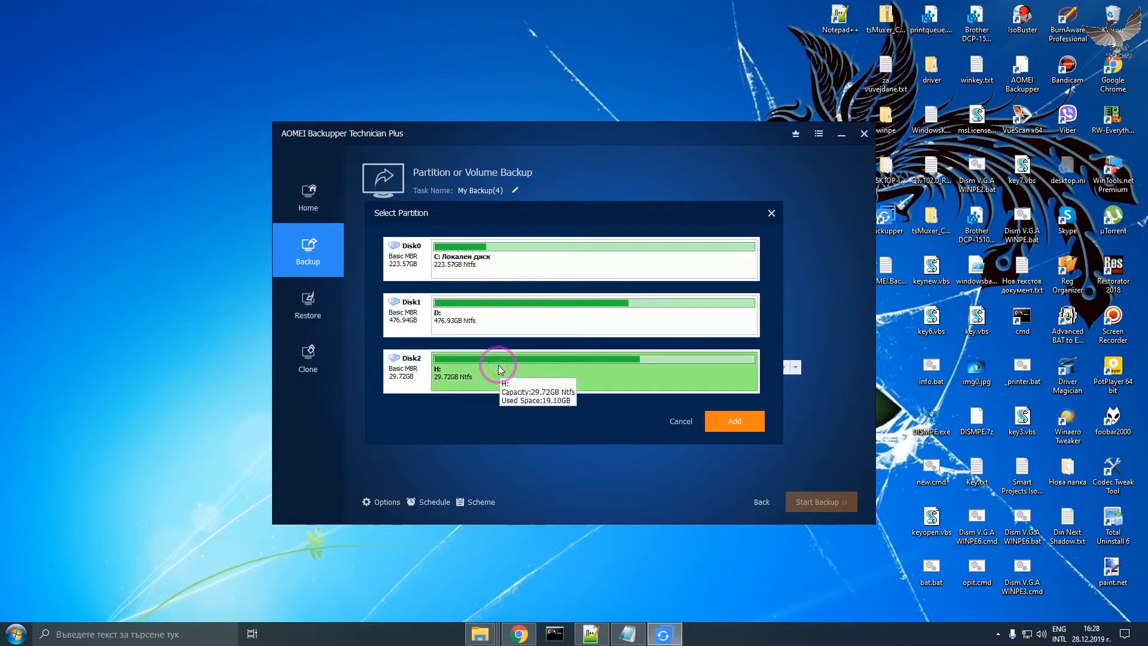
Open This PC, select the Win10PE (H:) drive and place the restored-down window beside AOMEI Backupper for comparison.
key(super)
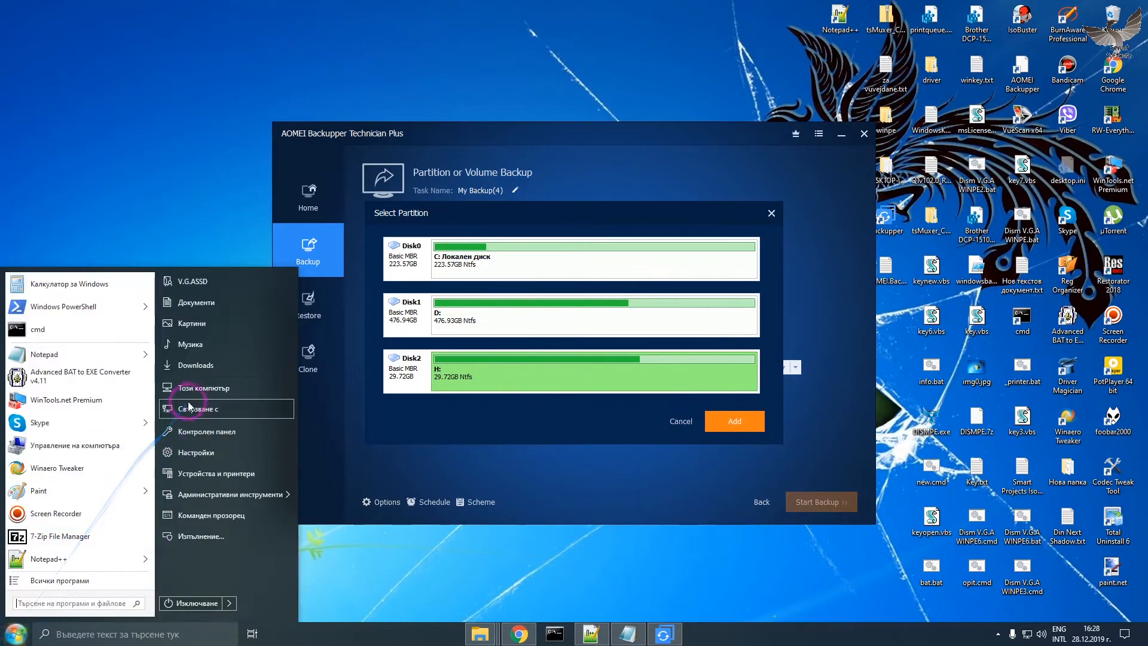
click(192, 396)
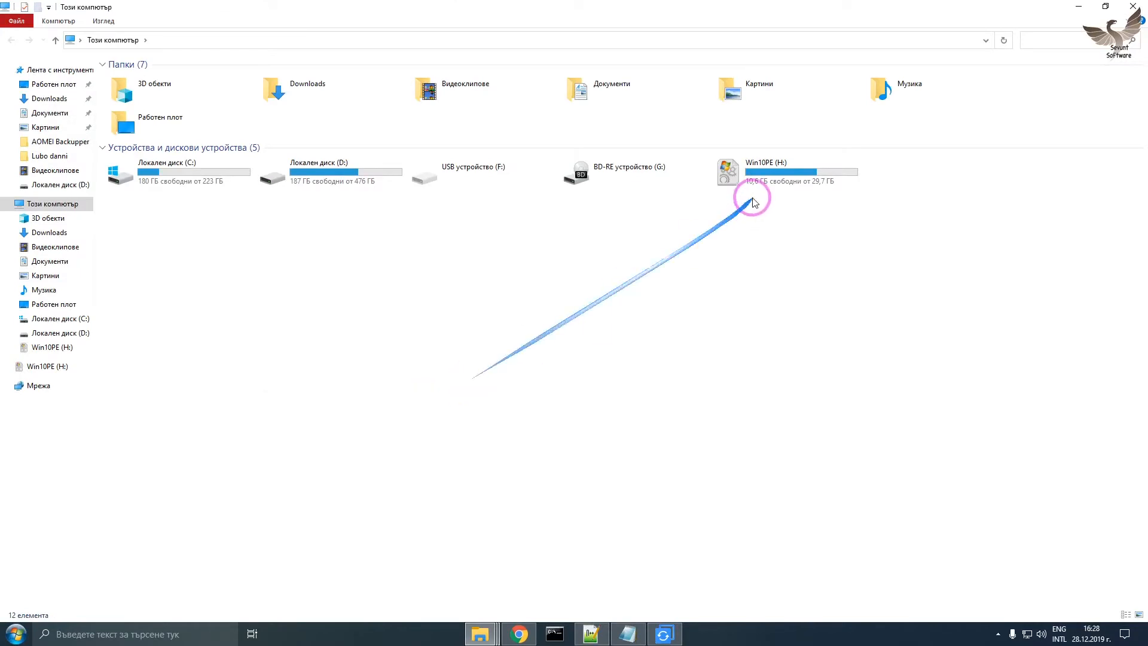
click(761, 172)
click(1105, 6)
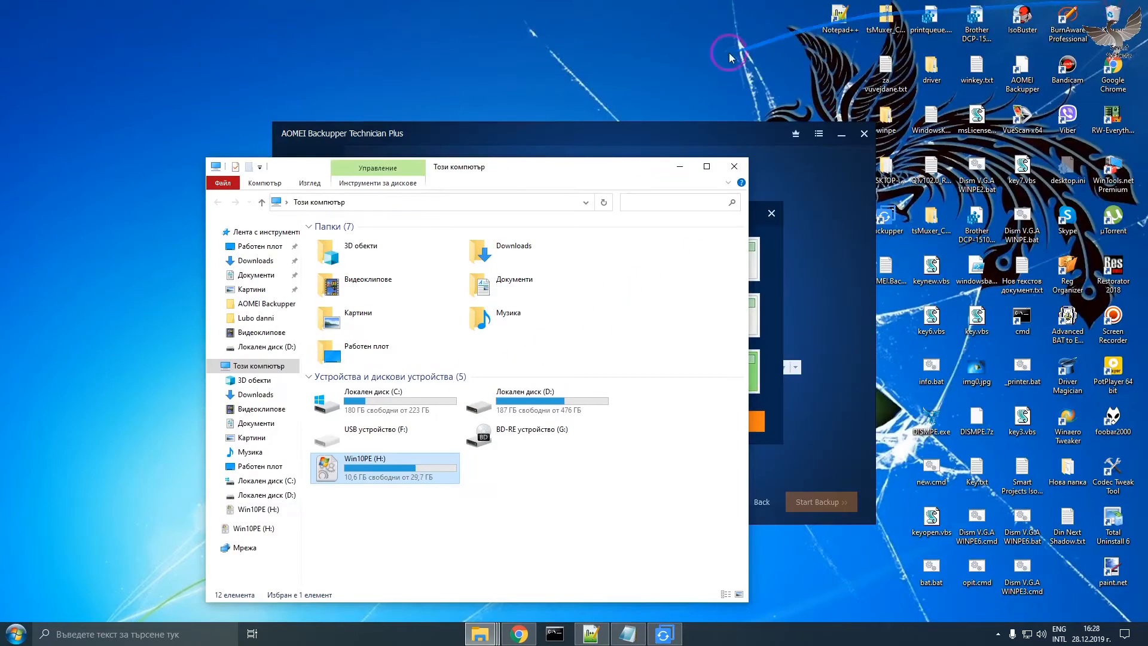
drag(513, 169, 924, 168)
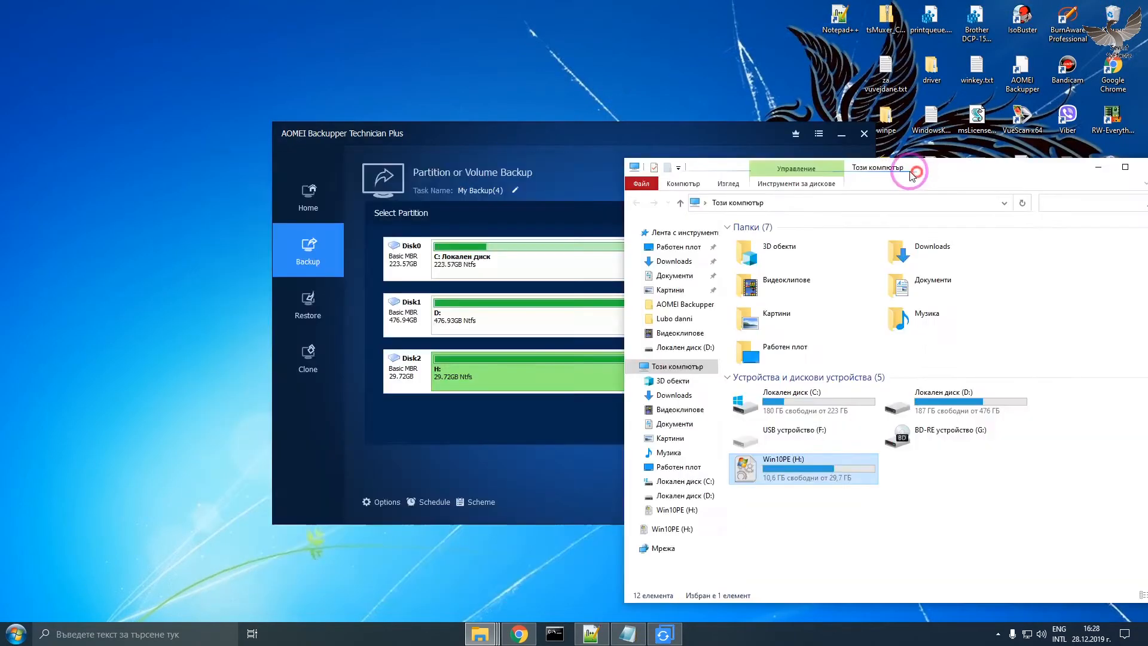
click(607, 128)
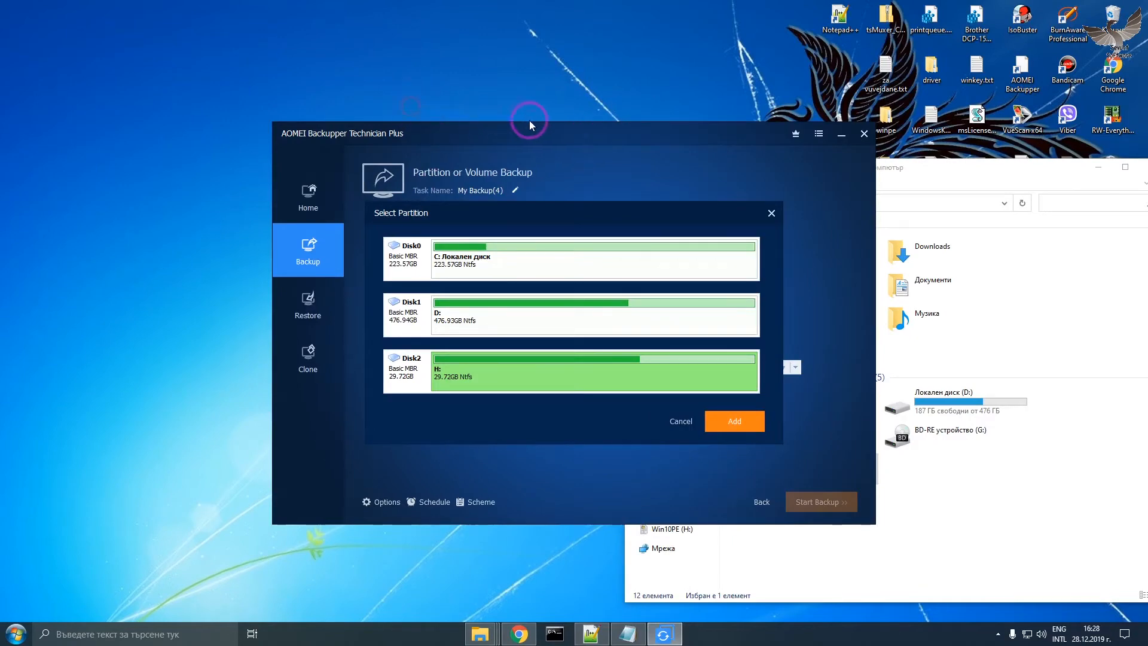
drag(938, 169, 1029, 115)
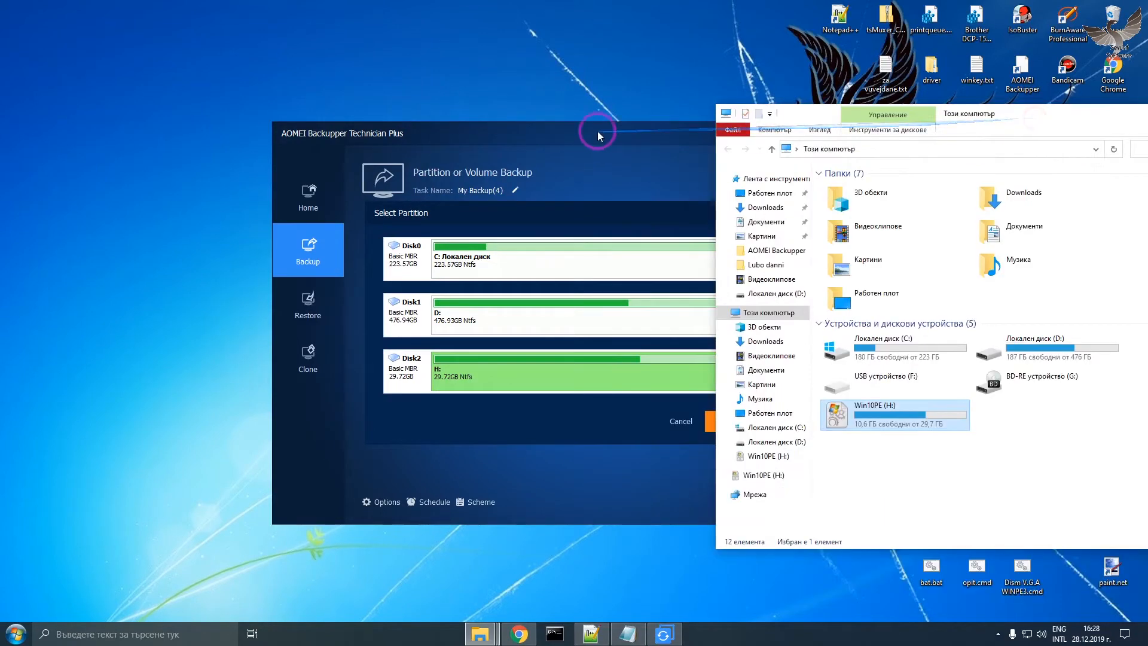
click(524, 131)
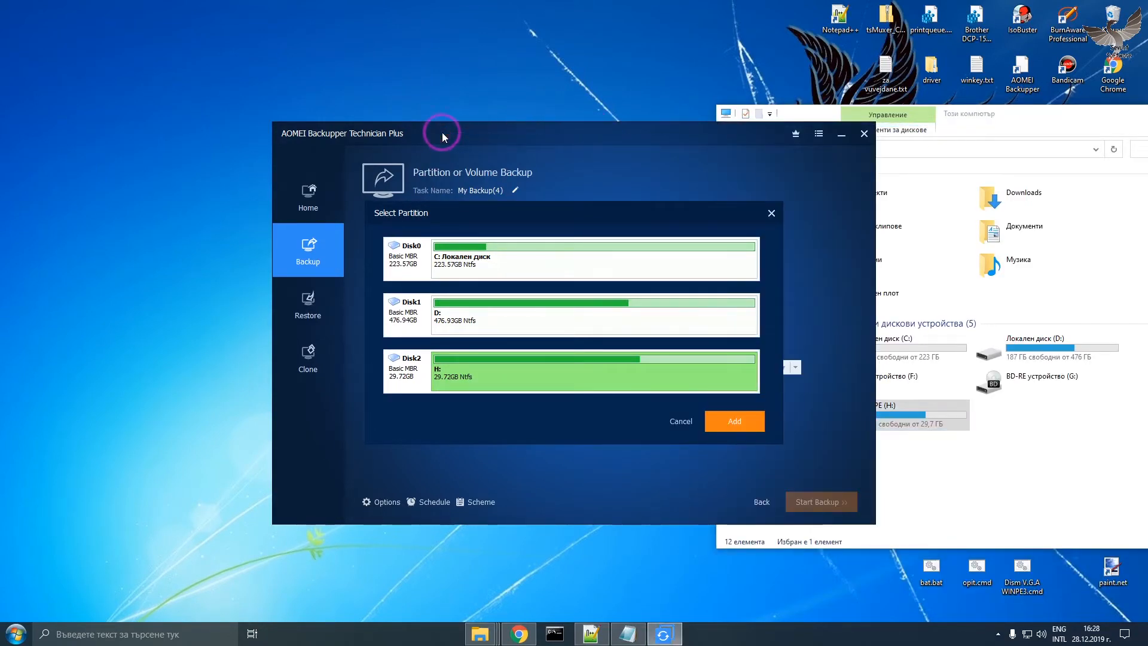
Add the H: partition to the backup task and arrange the backup and This PC windows side by side.
click(720, 424)
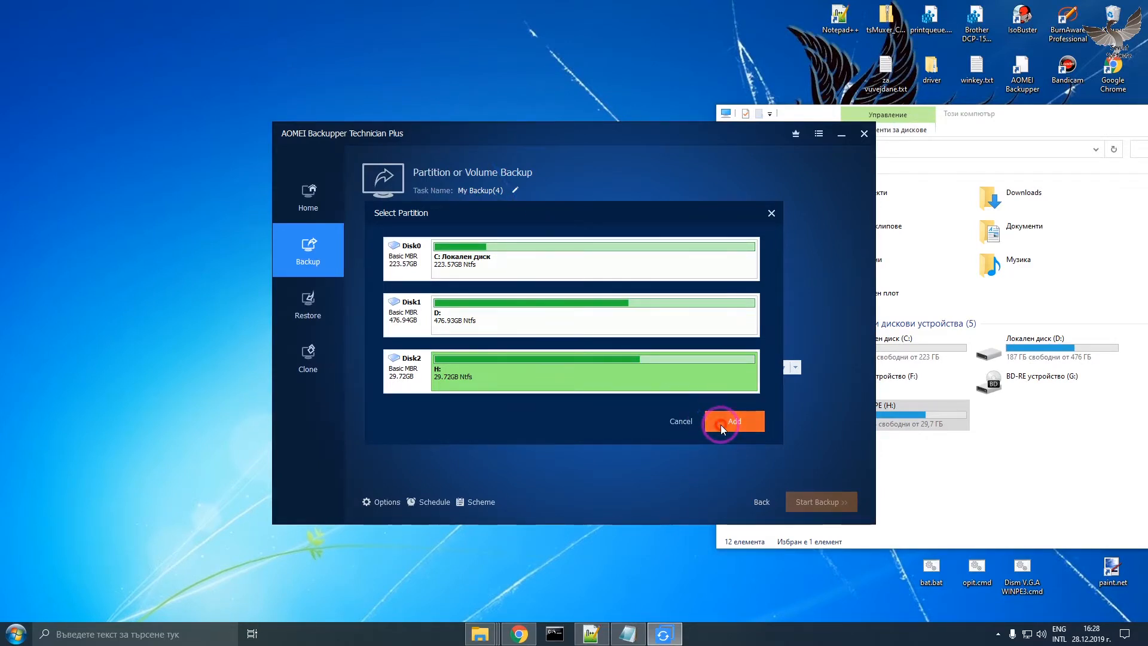
drag(607, 136, 428, 105)
drag(821, 114, 750, 84)
drag(514, 103, 463, 63)
drag(931, 91, 941, 58)
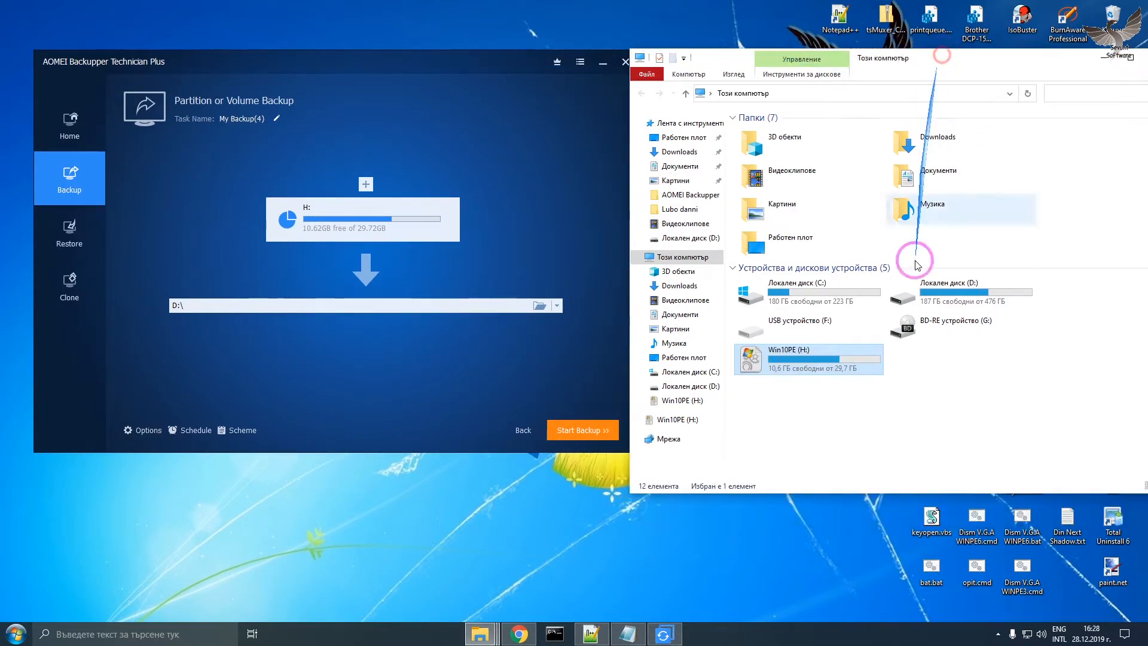
click(771, 357)
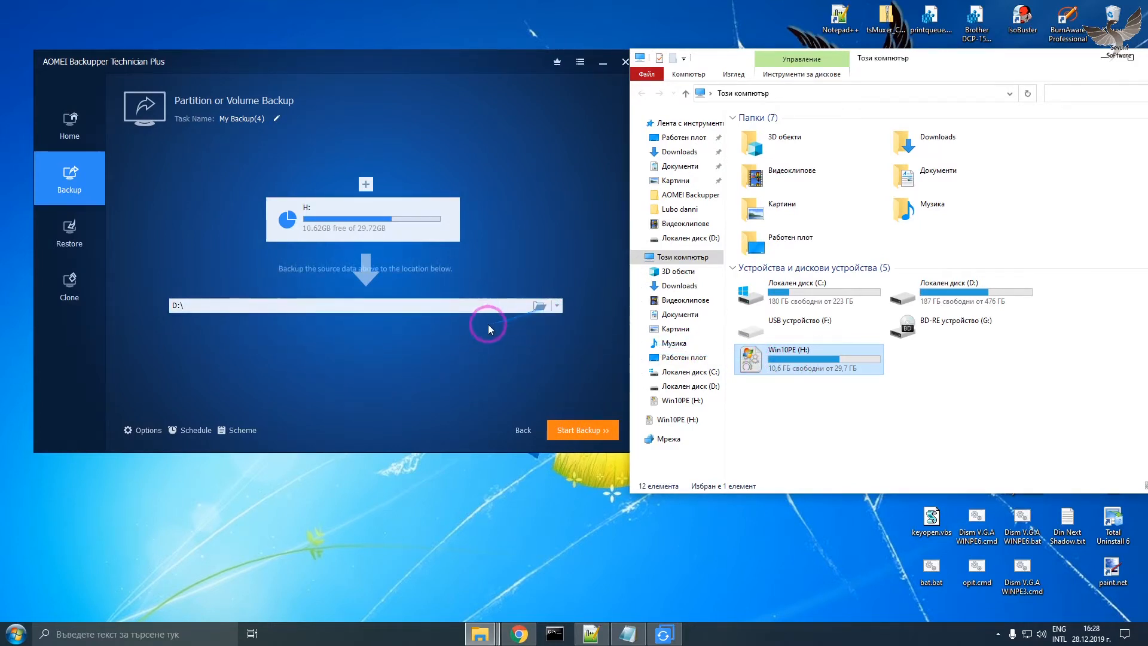
Set the local disk D:\ as the destination folder for the backup image.
click(538, 306)
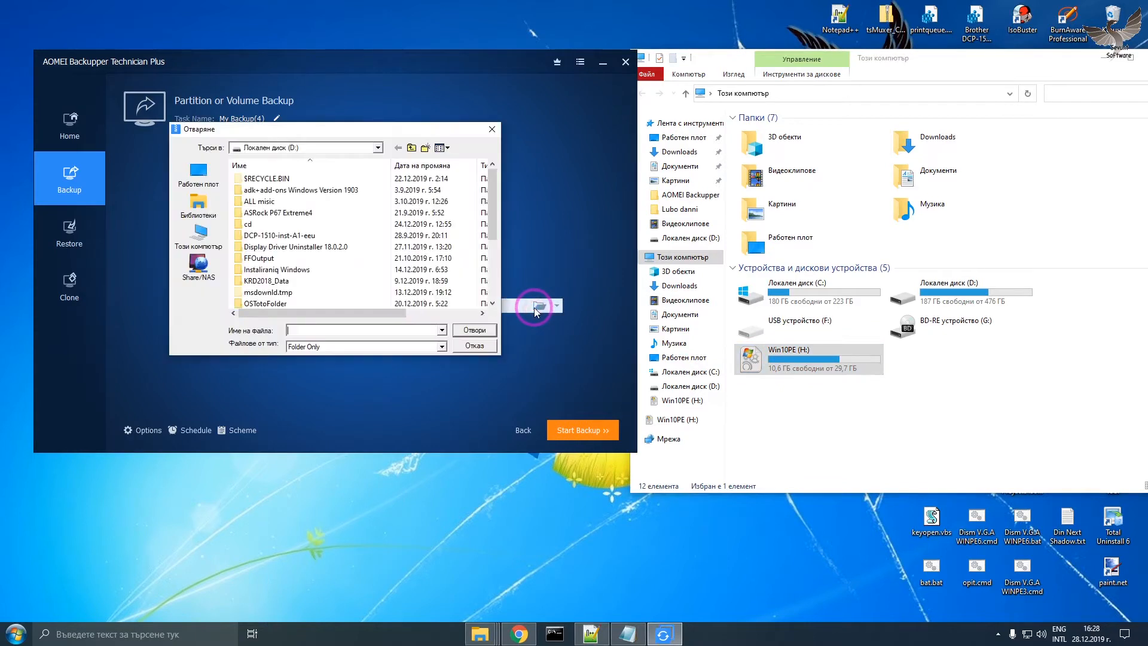
click(199, 235)
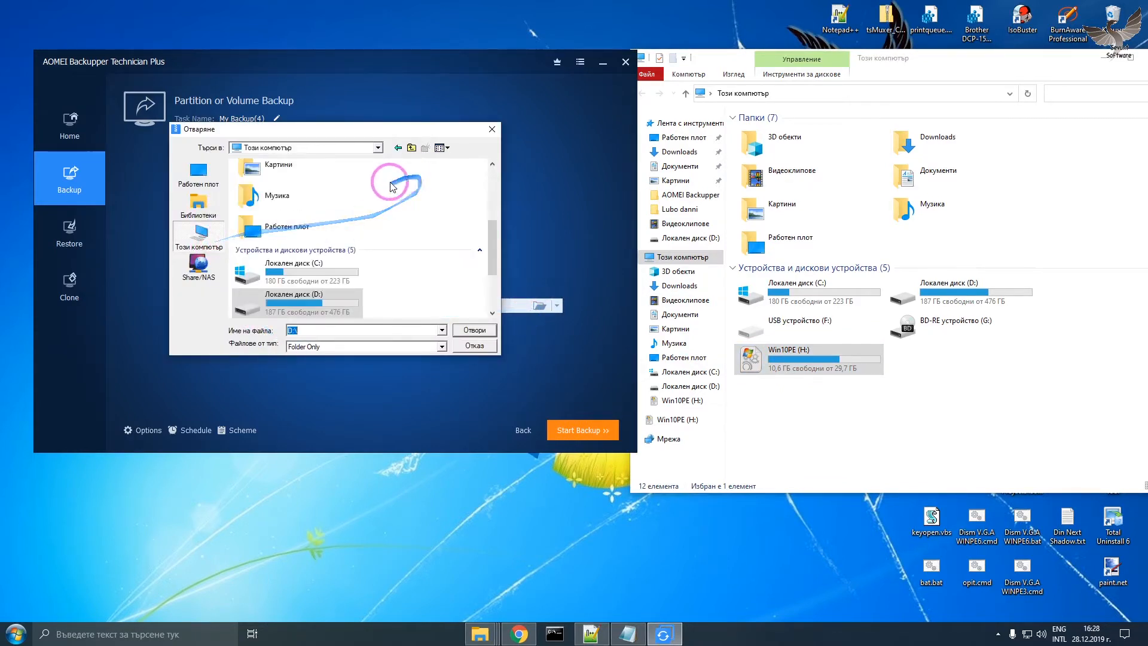
click(307, 201)
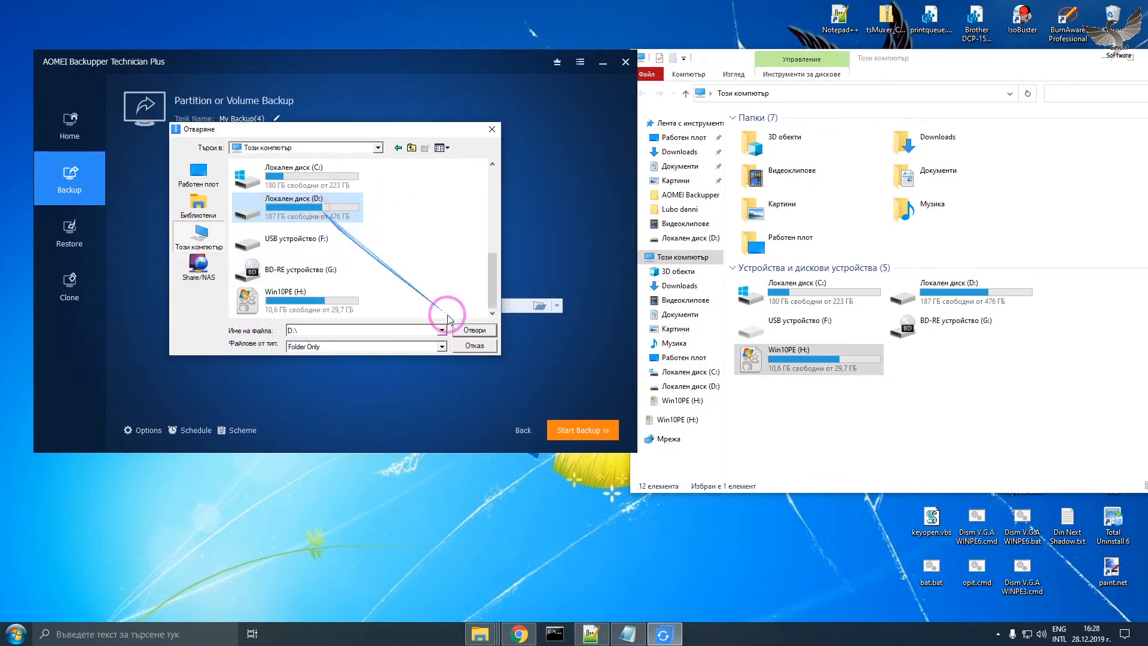
click(474, 330)
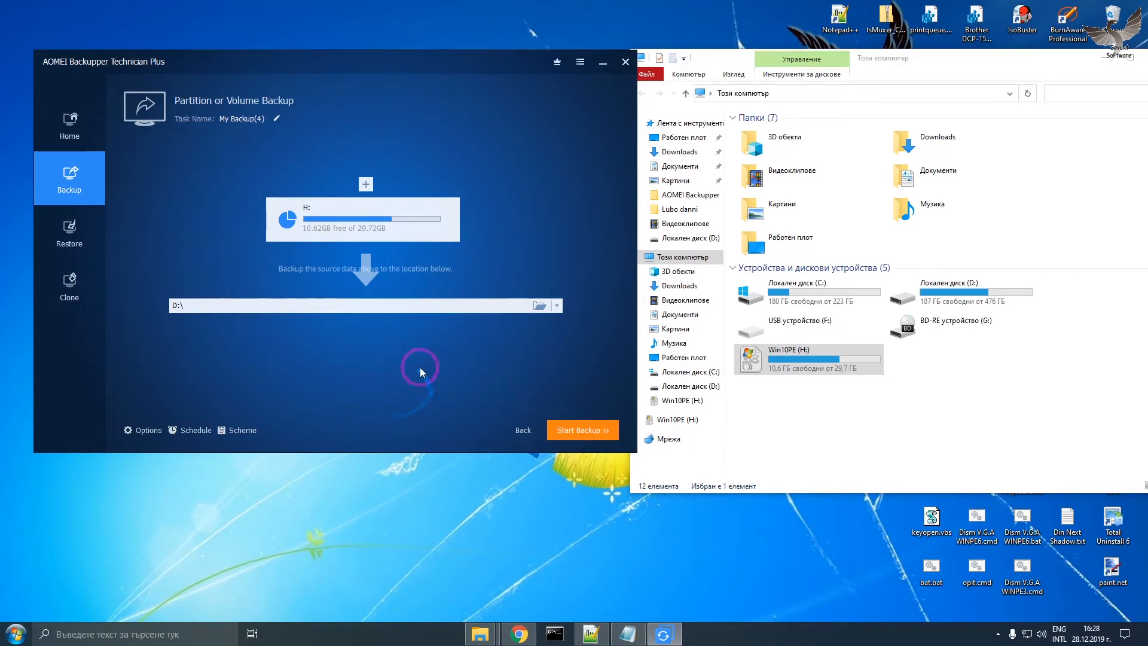
Run the partition backup, finish the completed task and close AOMEI Backupper.
mouse_move(387, 77)
mouse_down()
mouse_move(430, 67)
mouse_move(397, 65)
mouse_up()
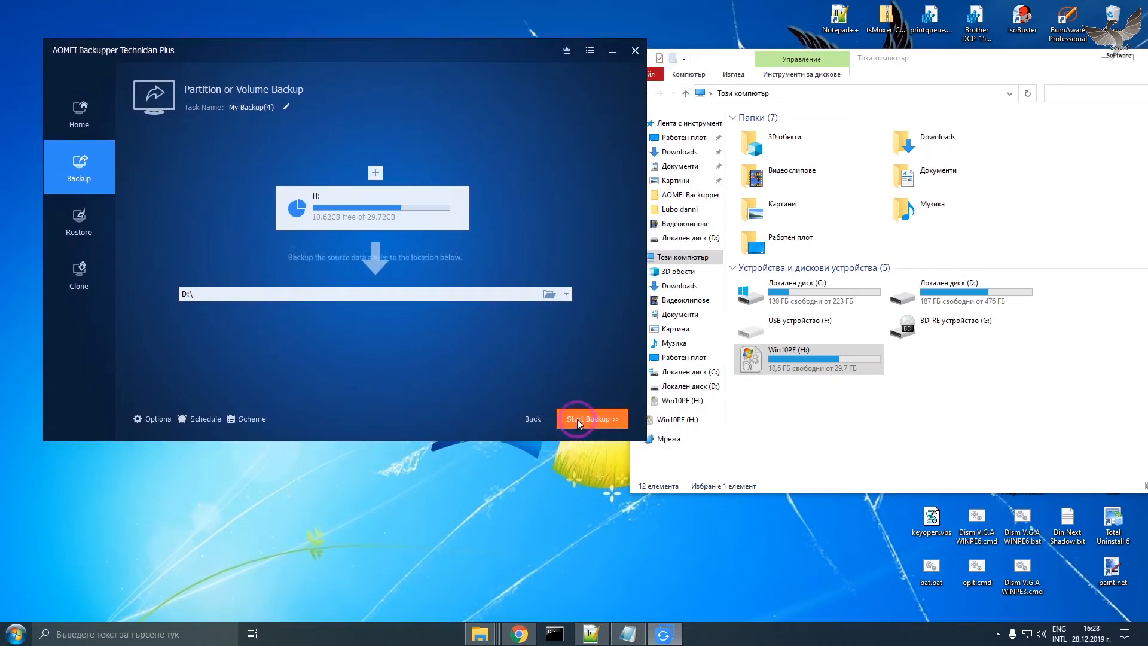
click(576, 419)
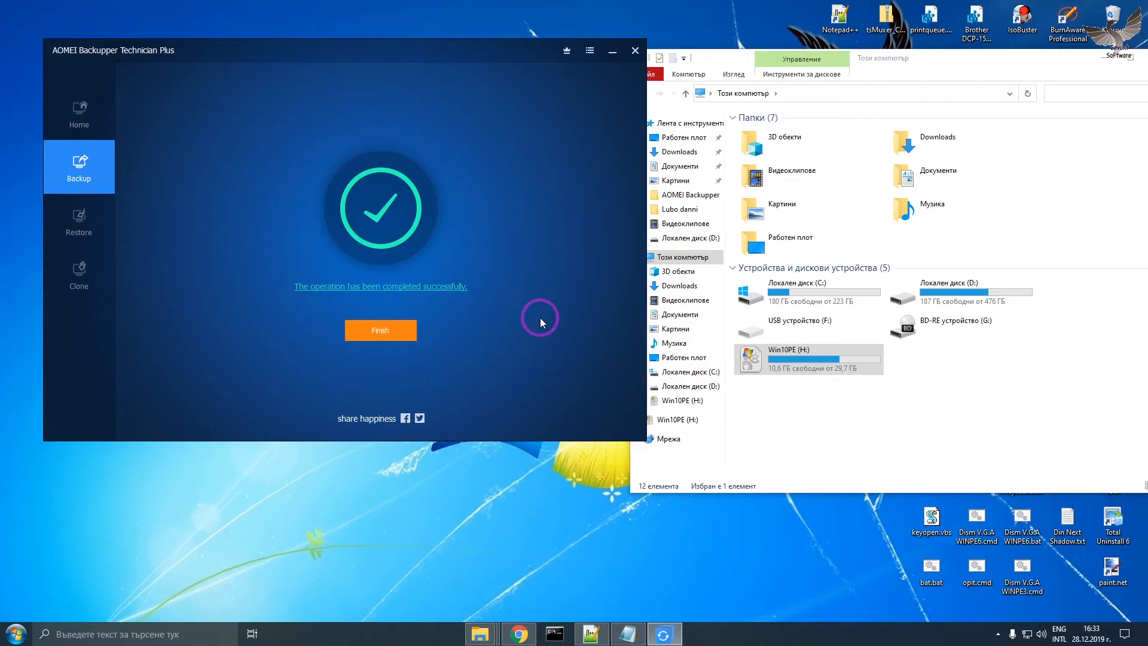
click(374, 330)
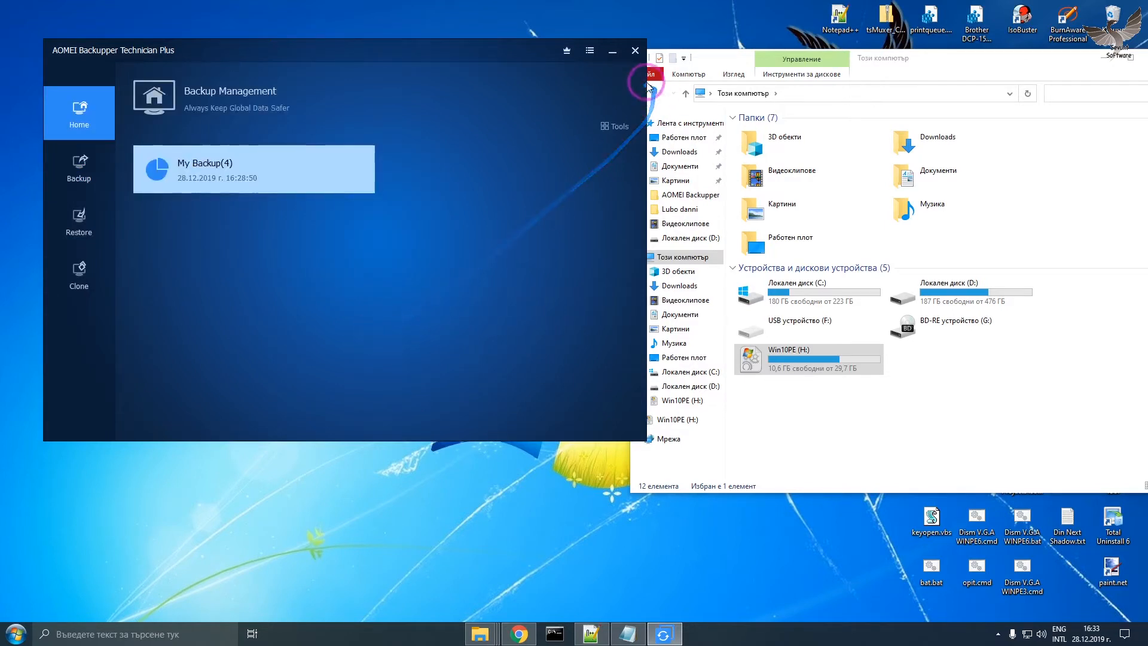
click(636, 53)
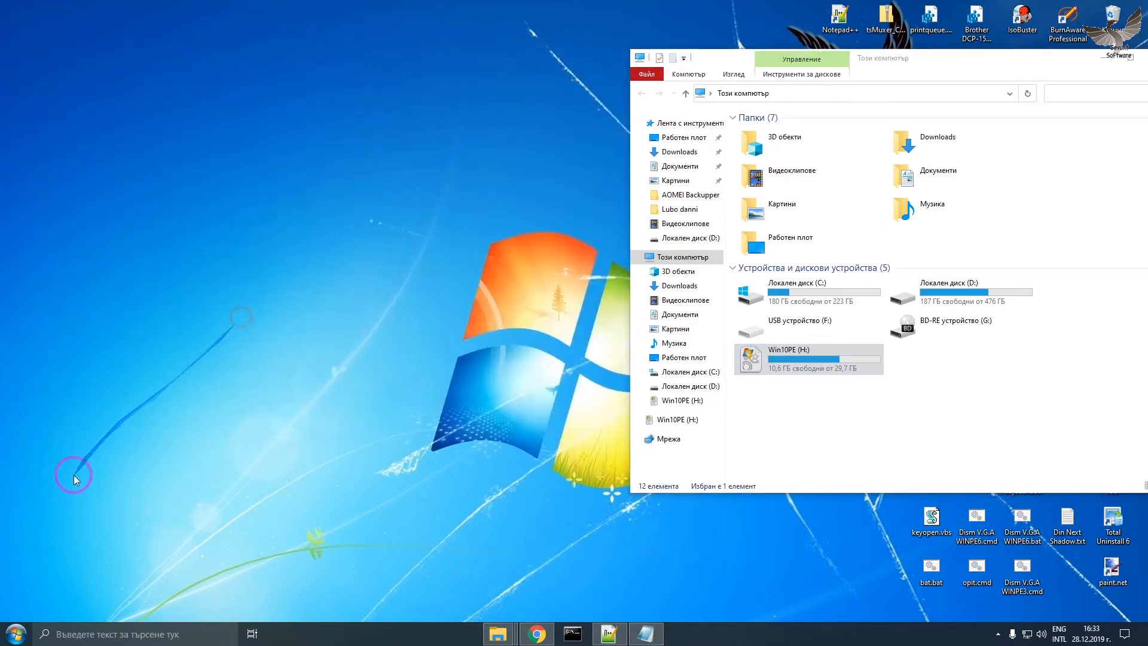
right_click(130, 420)
click(175, 447)
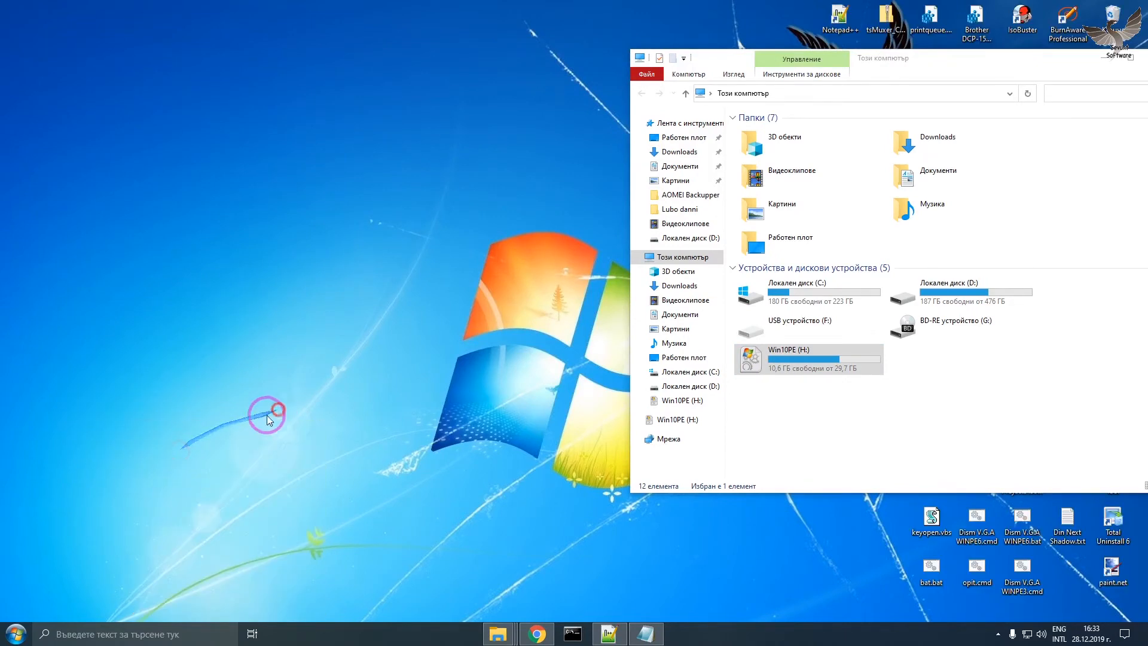
Open cmd as administrator, narrow its window to fit beside This PC and start diskpart.
click(81, 626)
text(cmd)
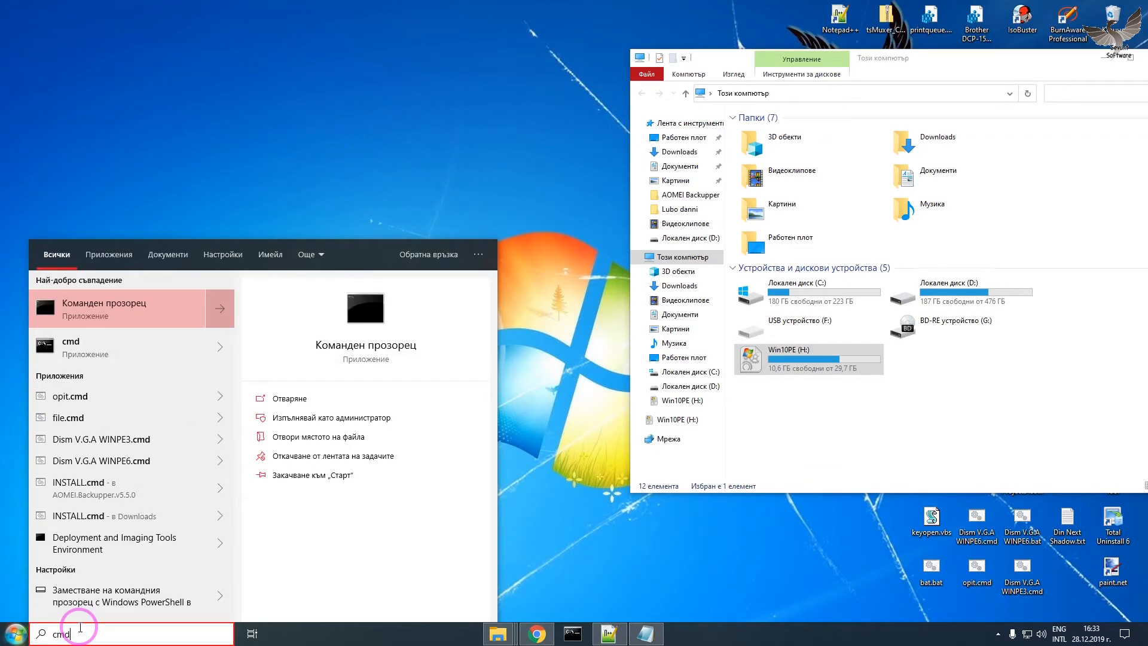
right_click(71, 356)
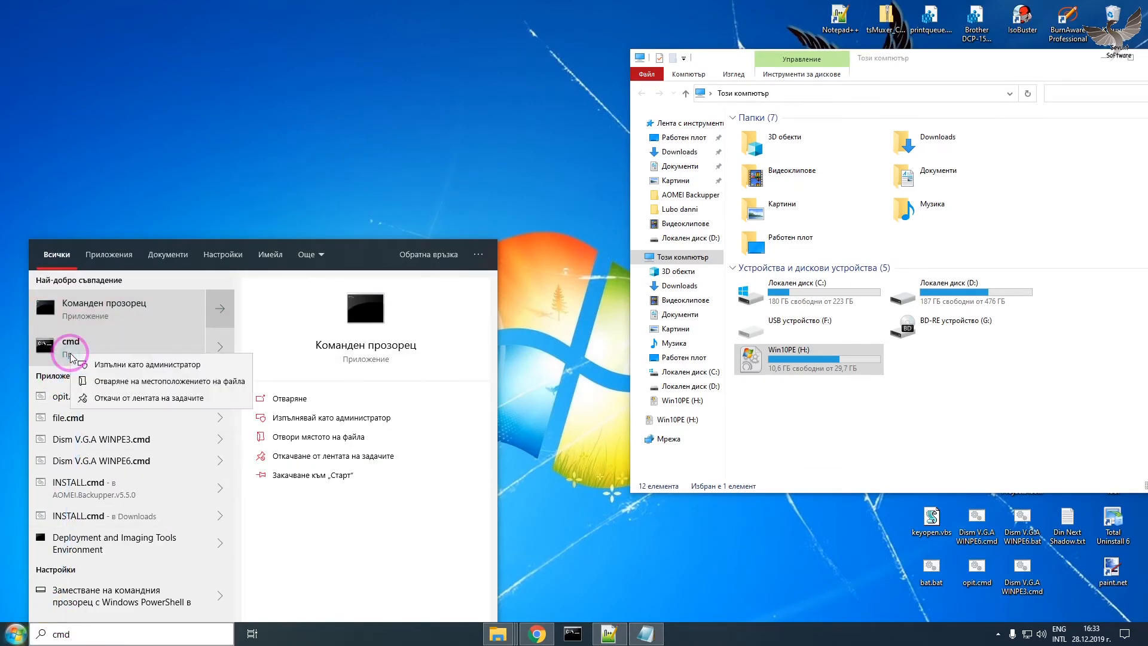
click(105, 364)
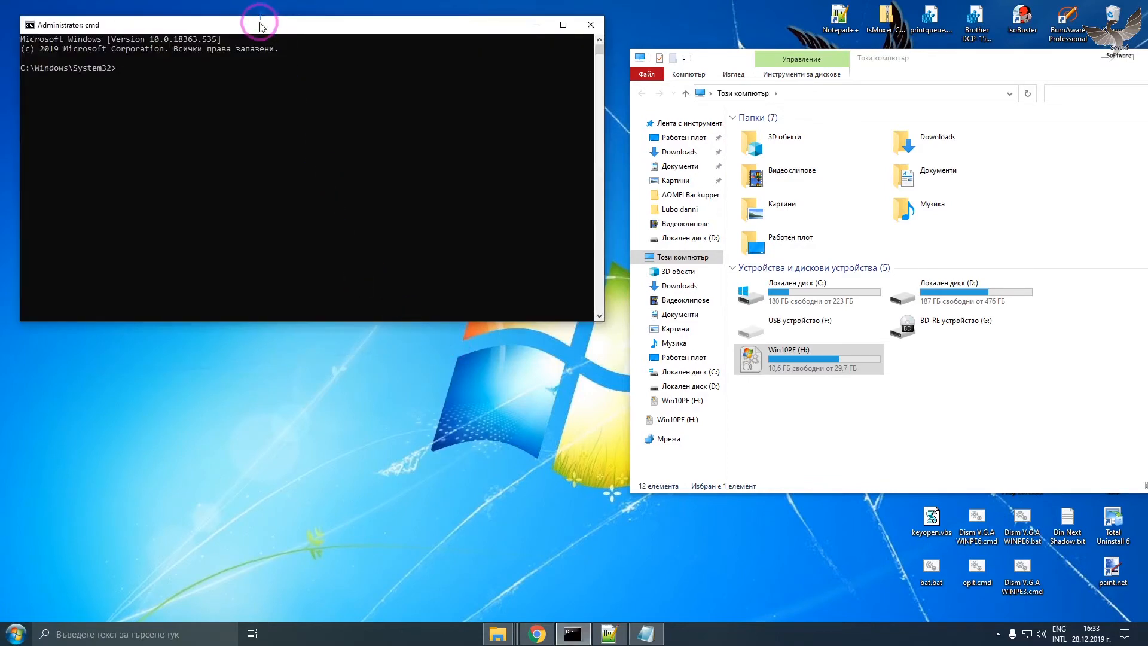
drag(260, 27, 357, 133)
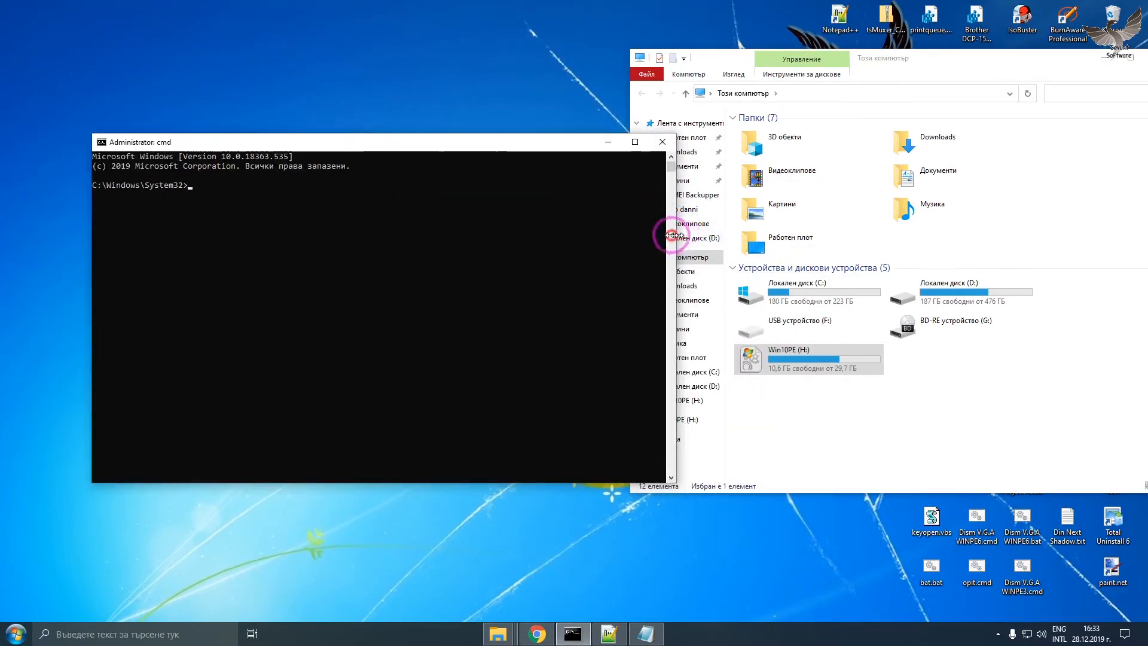
drag(671, 235, 547, 249)
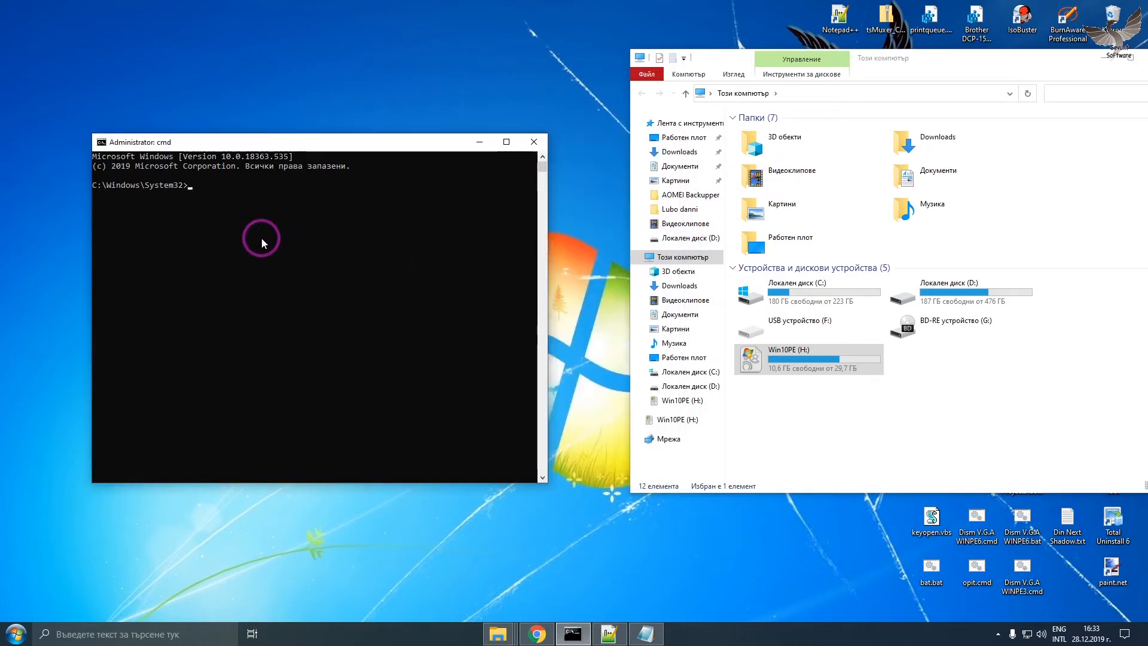
text(diskpart)
key(Return)
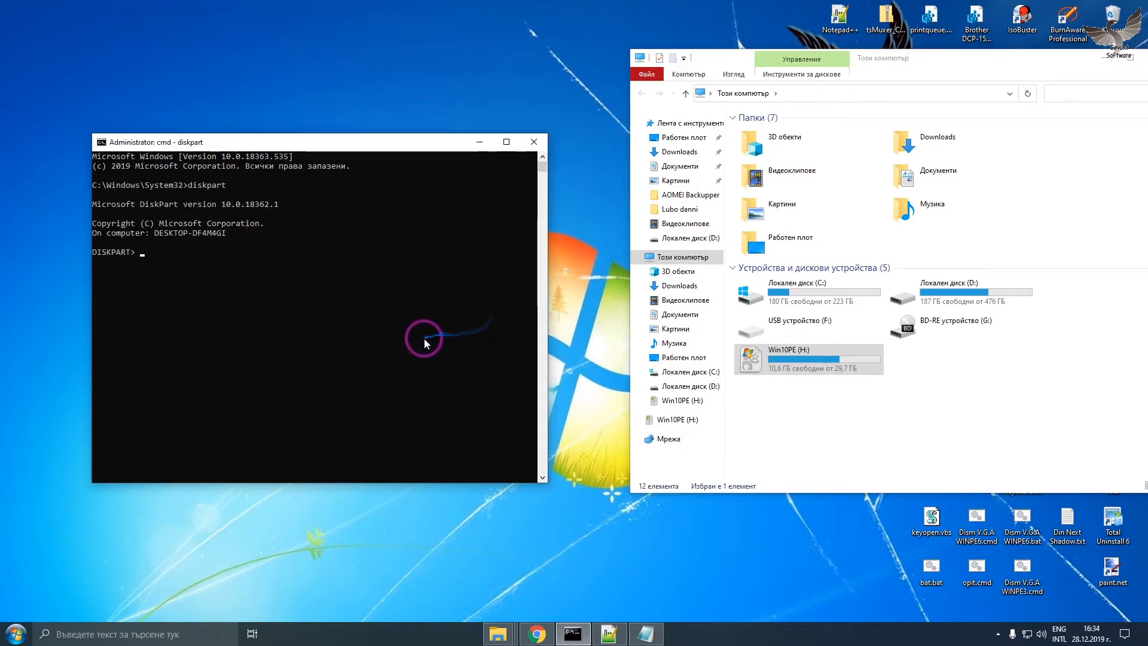
Check the connected drives in This PC, selecting C:, D: and G:, and return to the DiskPart prompt.
click(800, 360)
click(938, 321)
click(942, 282)
ctrl+click(825, 286)
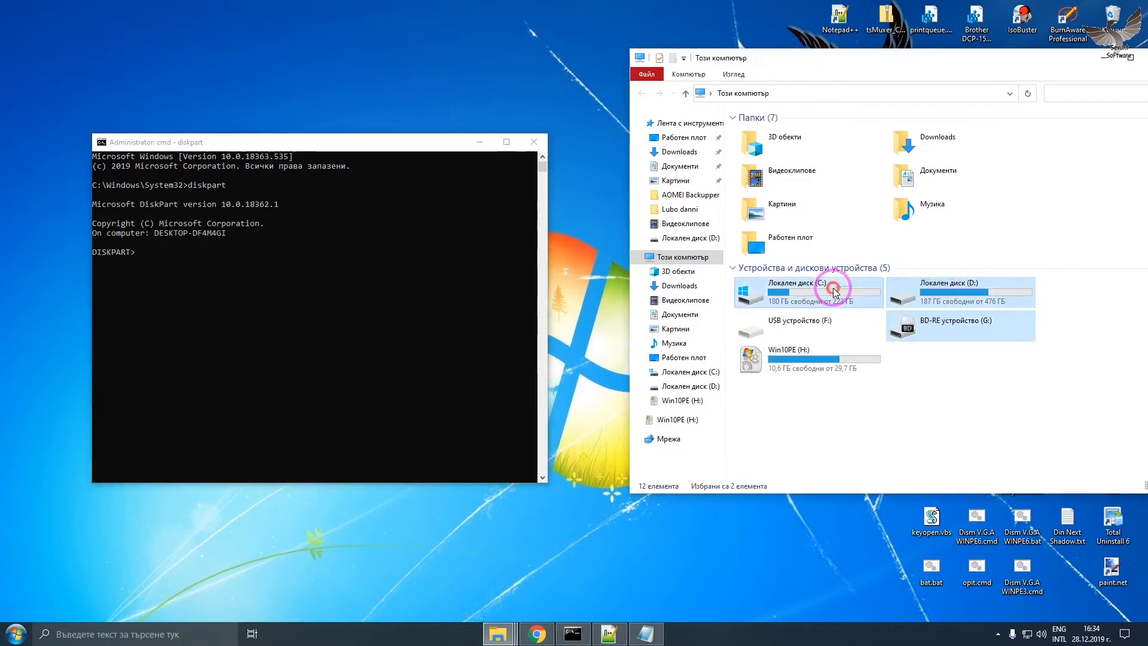
click(143, 257)
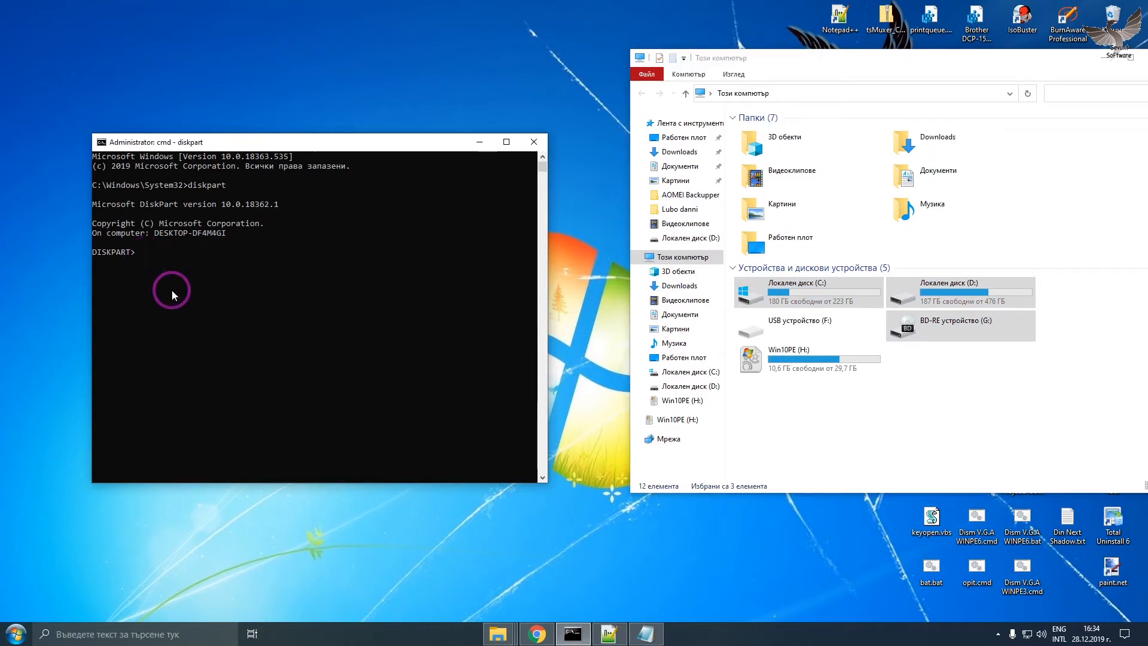
List the disks in DiskPart and compare the Disk 2 entry with the Win10PE (H:) drive in This PC.
text(list disk)
key(Return)
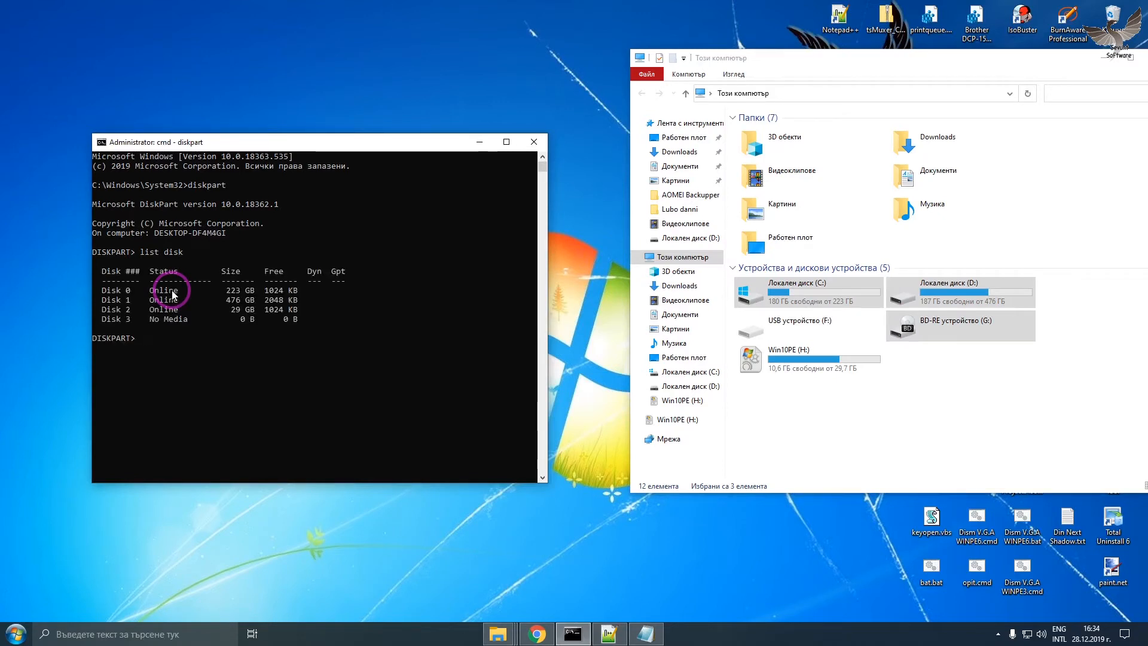
click(769, 366)
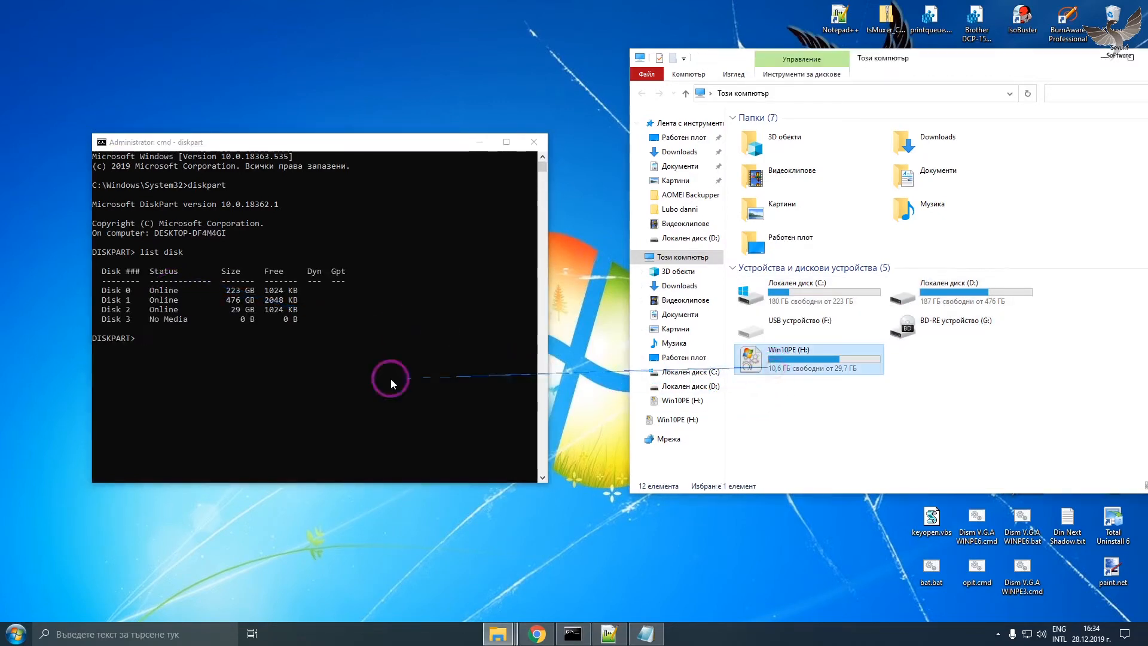
click(102, 309)
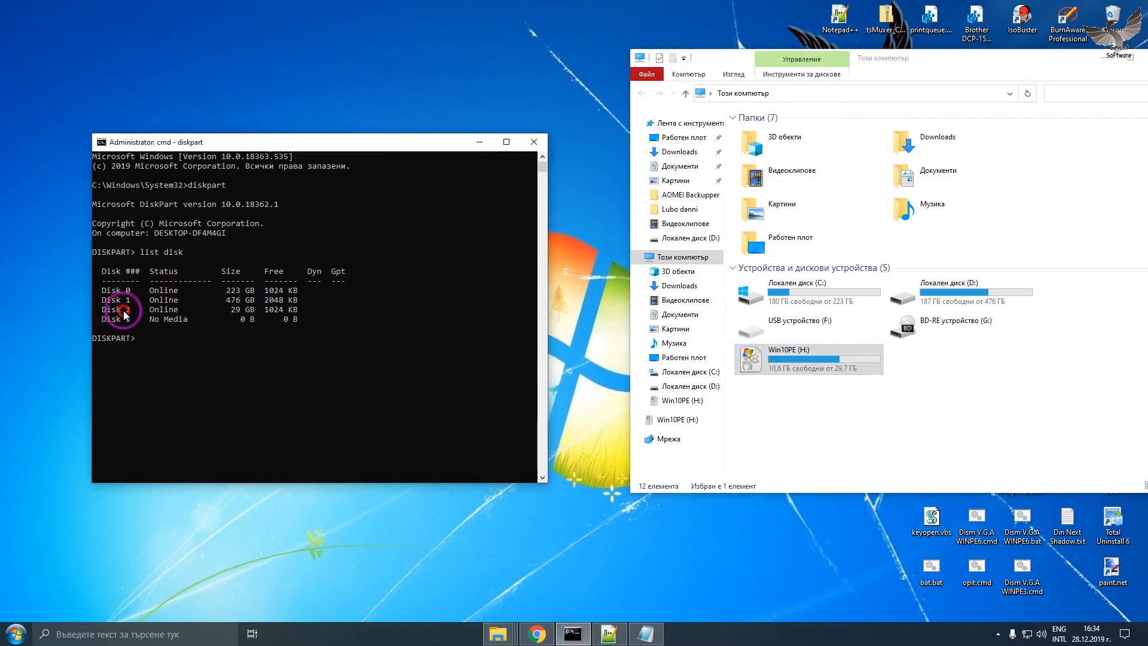
drag(105, 312, 254, 311)
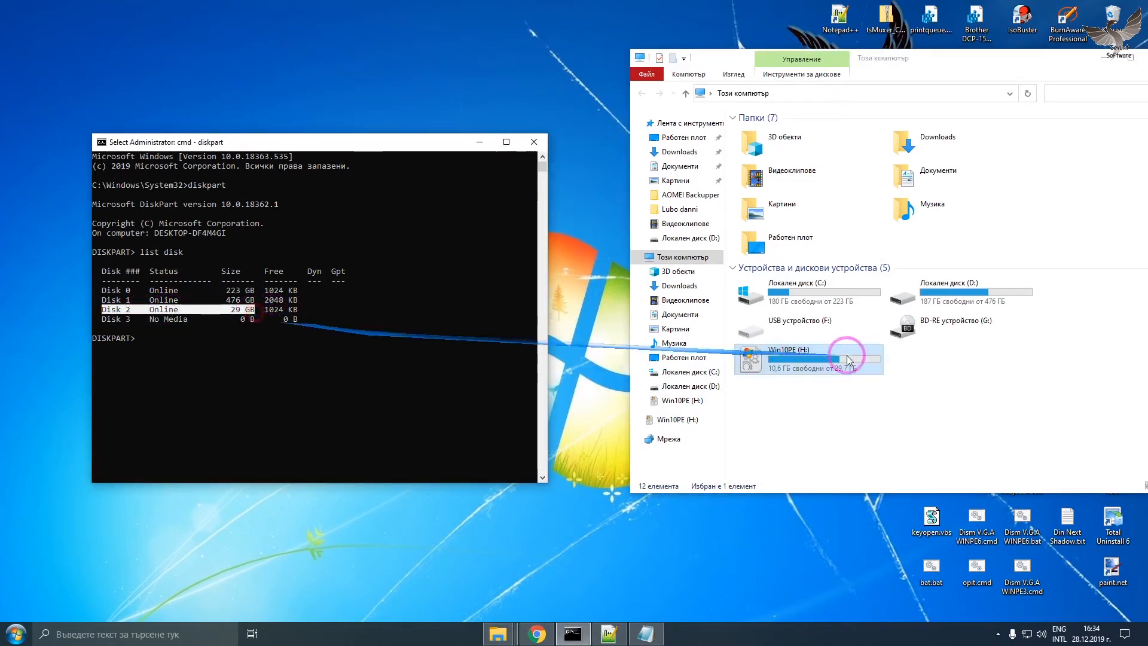
click(793, 361)
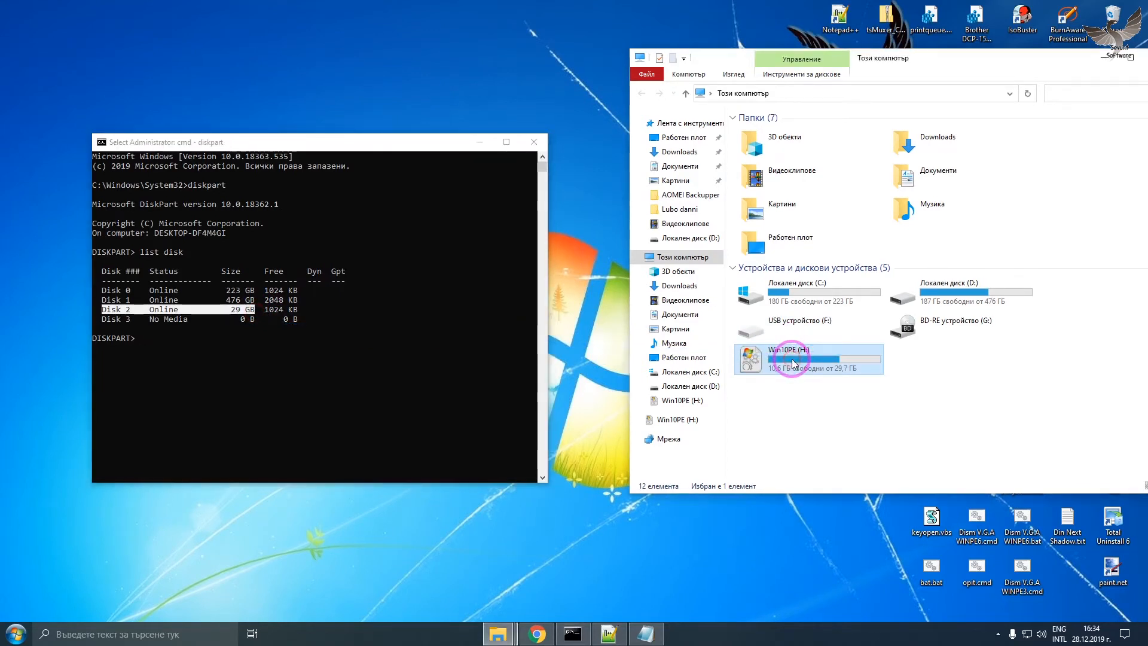
click(144, 338)
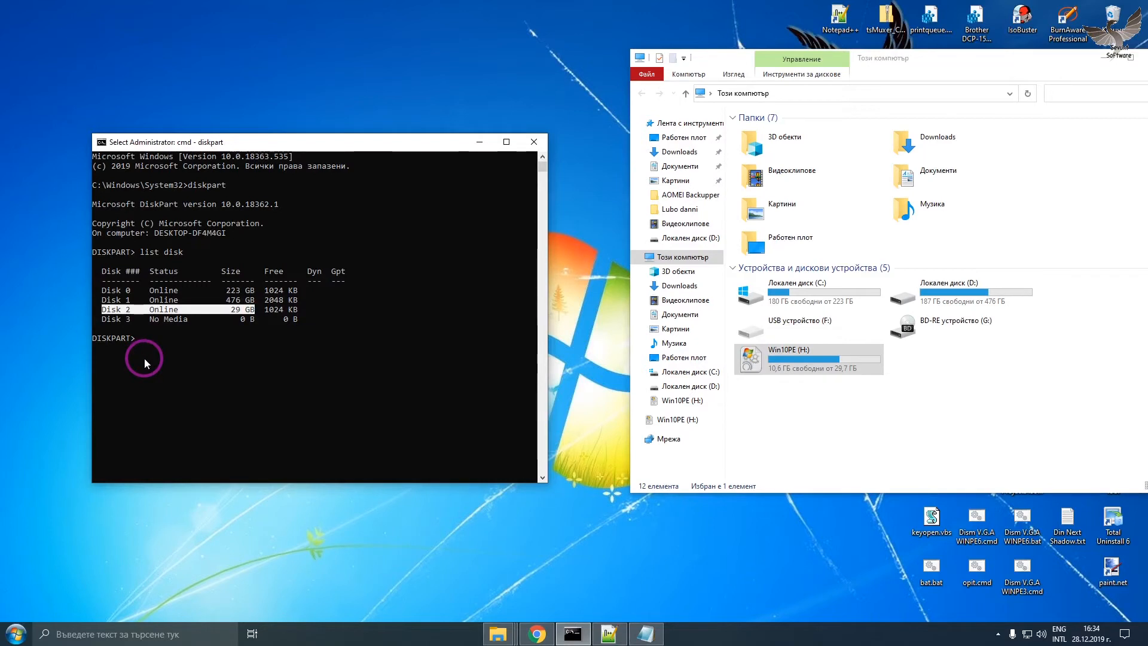
Select disk 2 and its partition 1 in DiskPart.
text(sele)
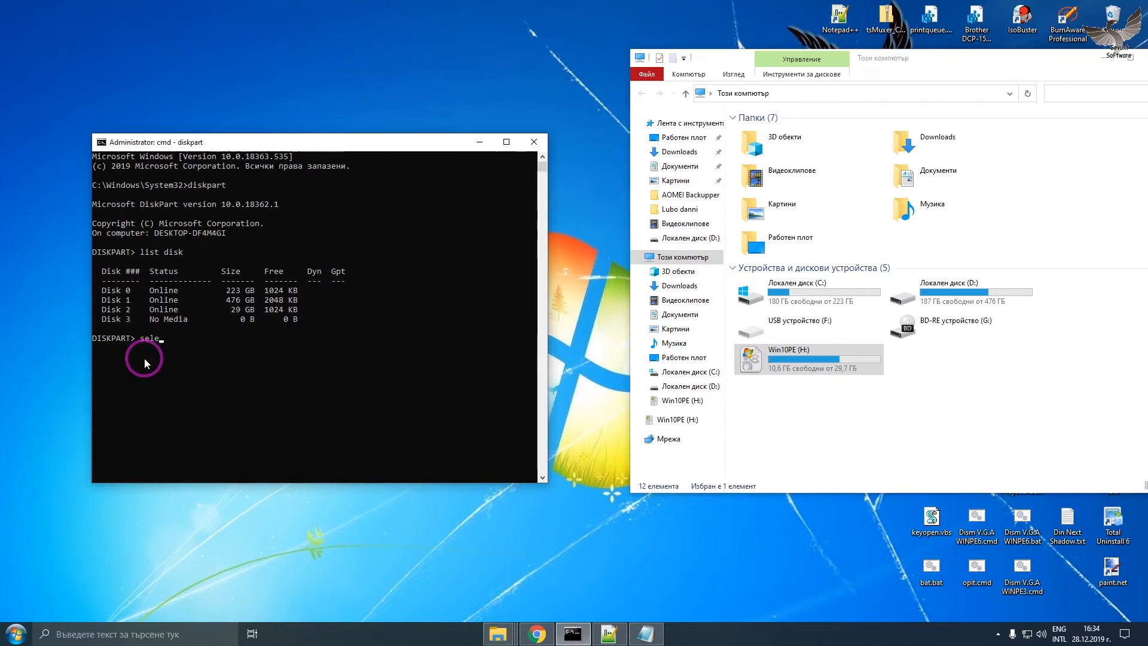
text(ct disk 2)
key(Return)
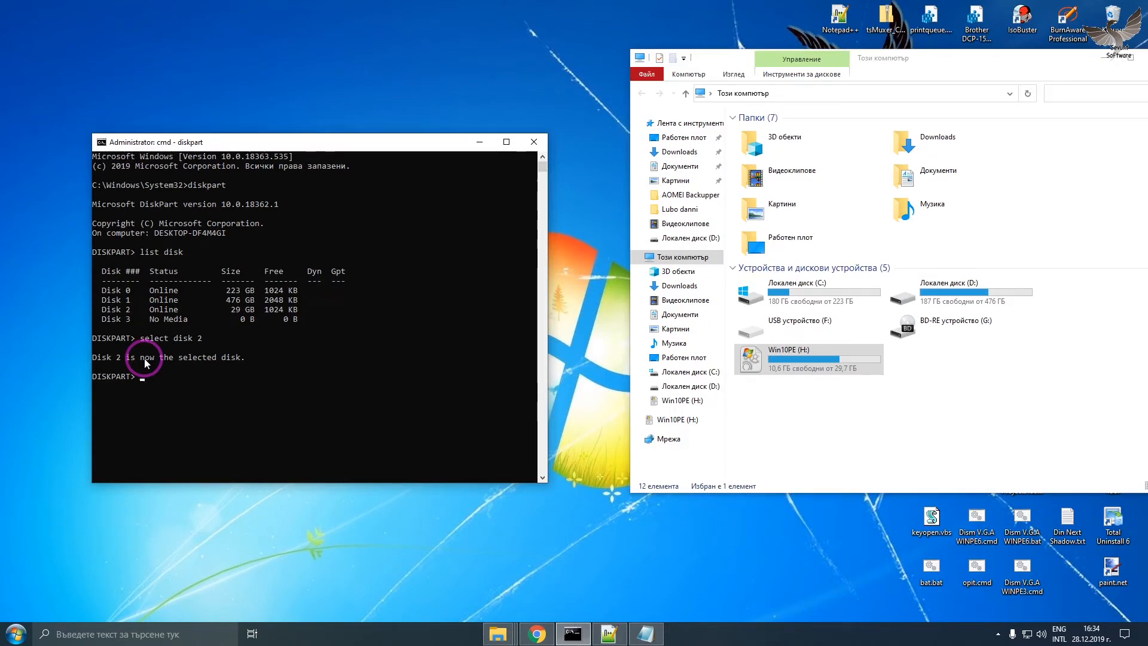
text(select partition)
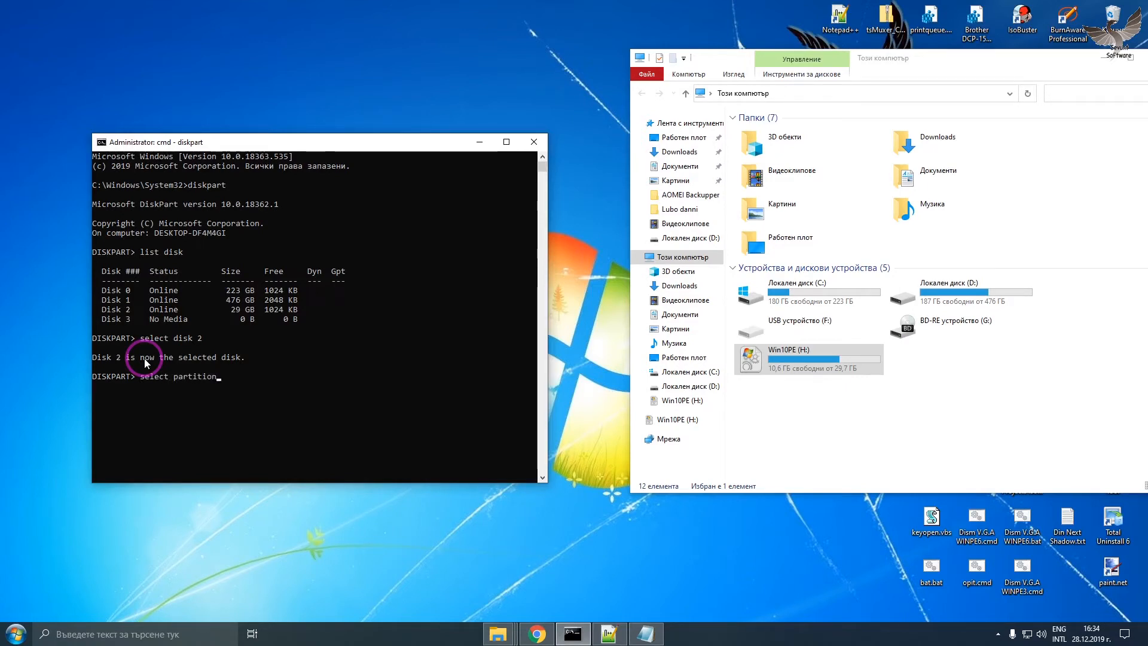
text( 1)
key(Return)
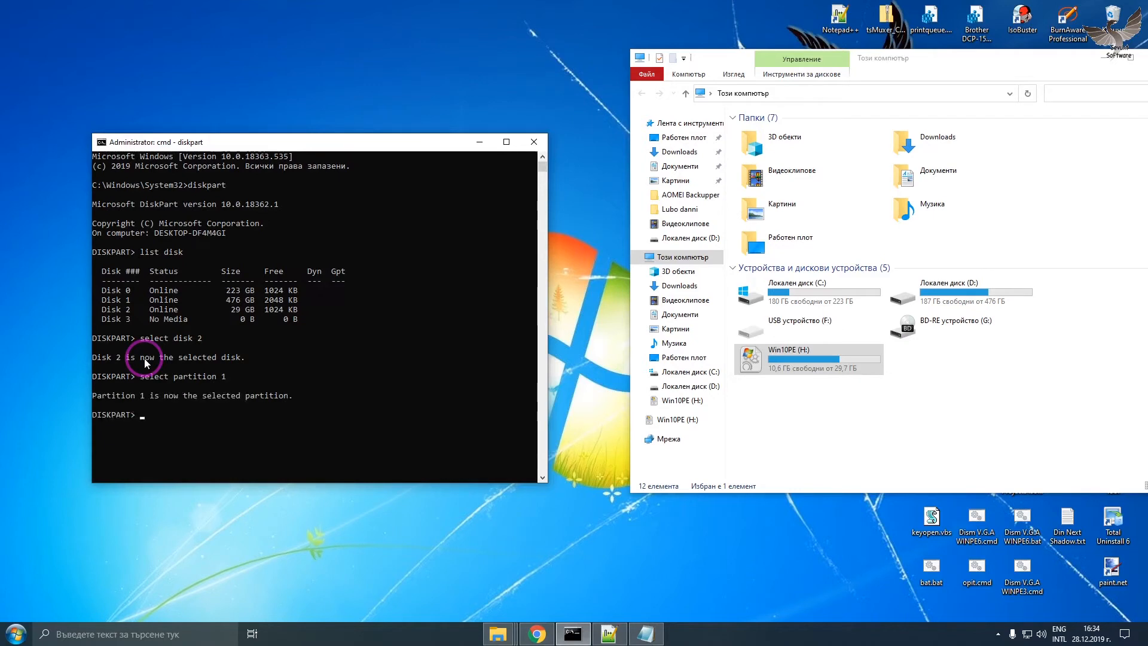
Mark the selected partition as active and assign it a drive letter.
text(a)
text(ctive)
text(a)
text(ctive)
key(Return)
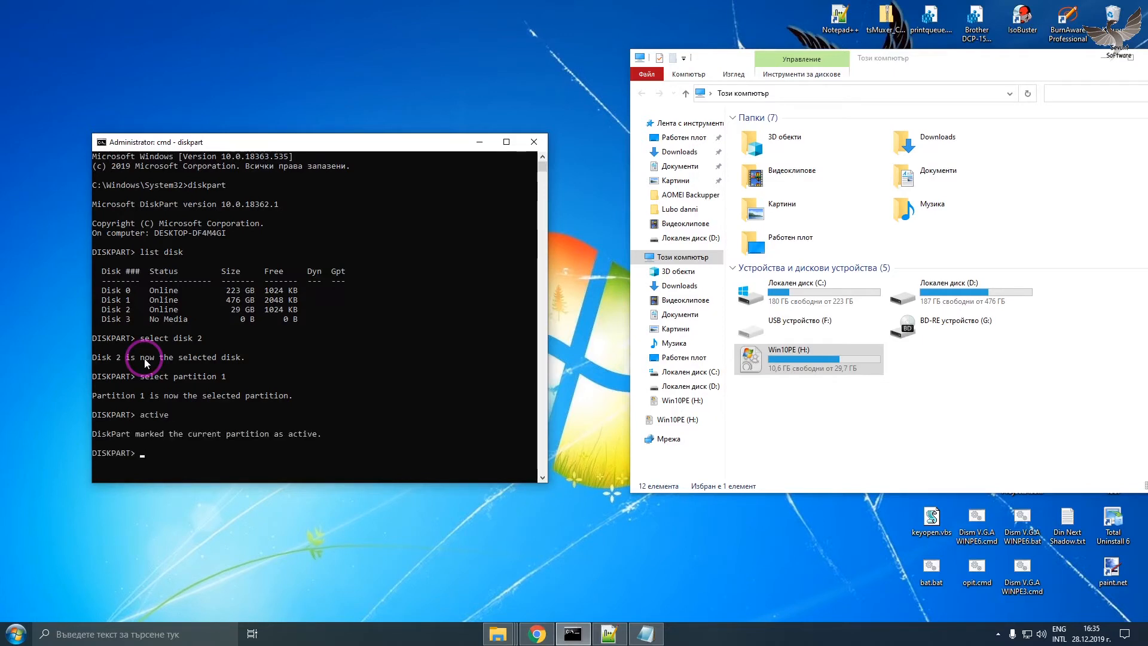
text(assign)
key(Return)
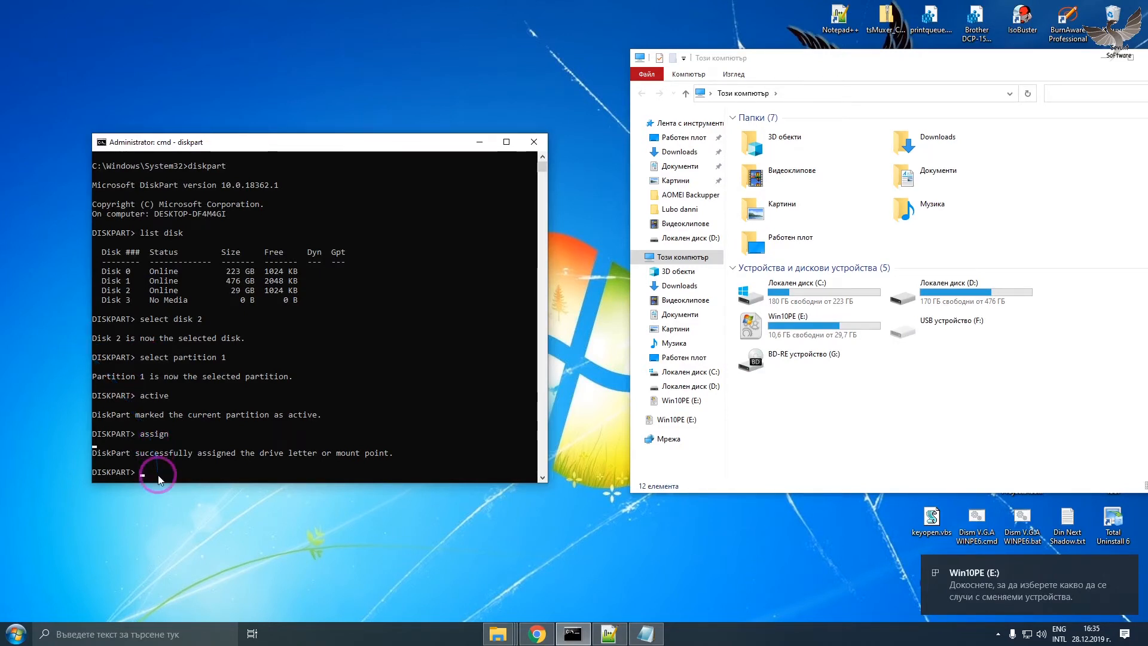
Quick-format the selected partition with the NTFS file system in DiskPart.
text(format fs)
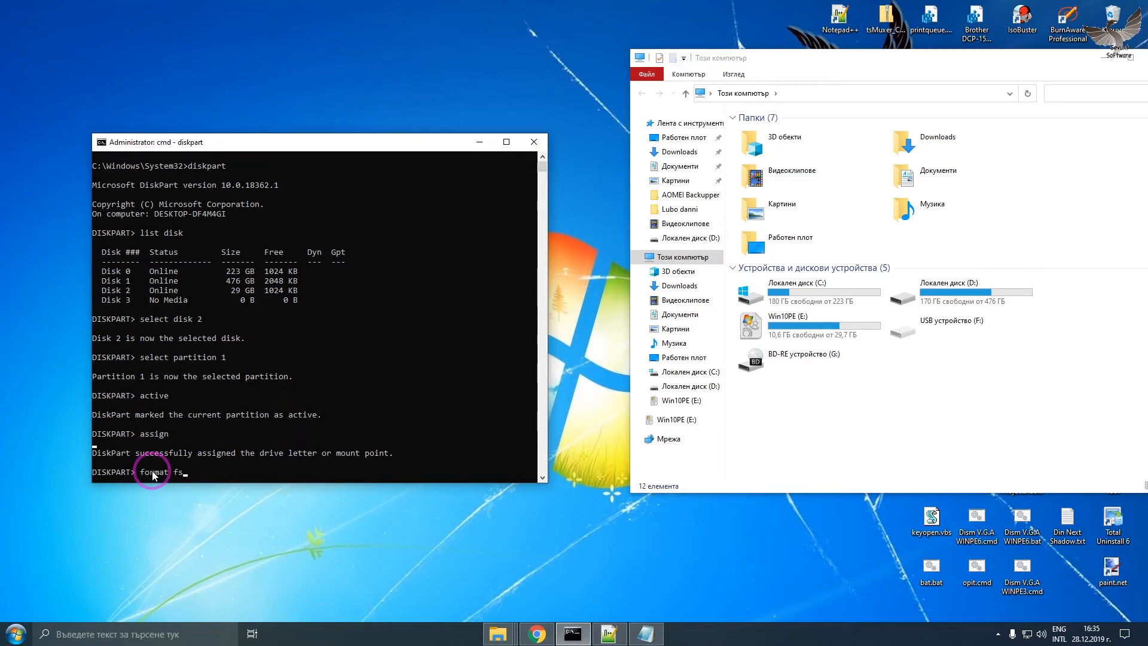
text(=ntfs quick)
key(Return)
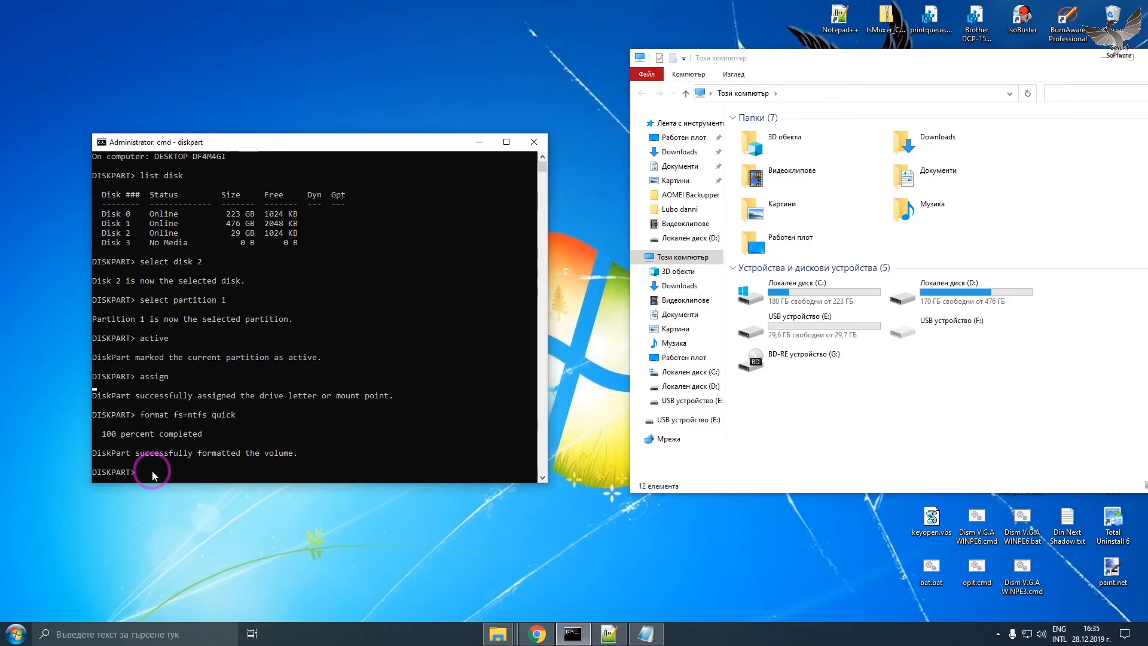
Exit DiskPart and close the command prompt.
text(xit)
key(Return)
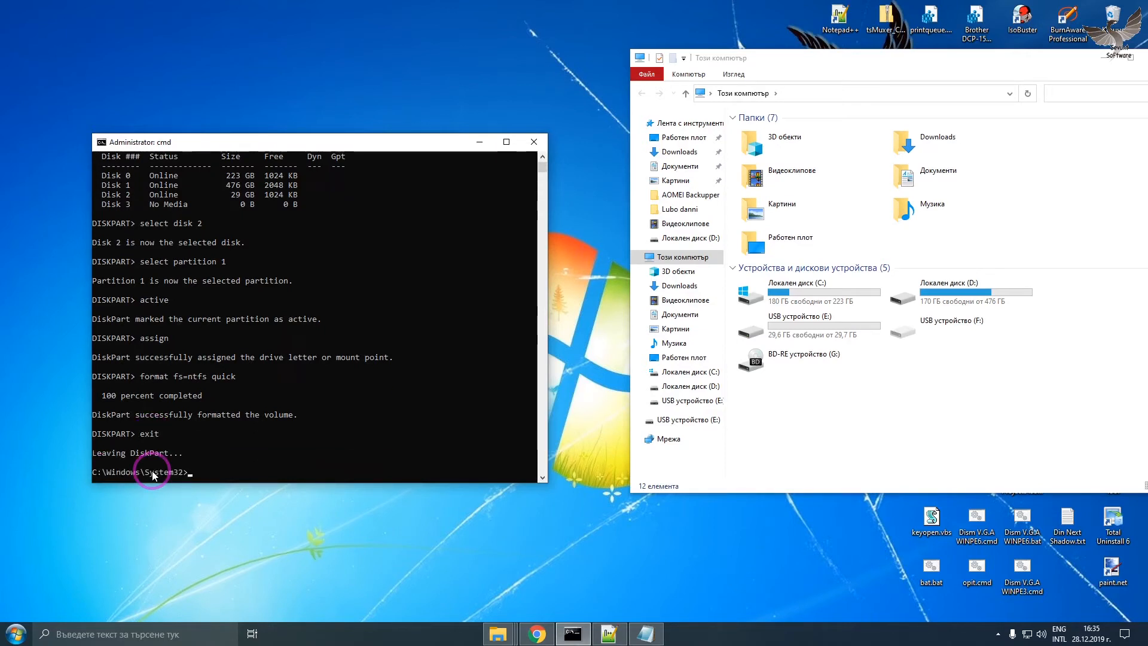
text(exit)
key(Return)
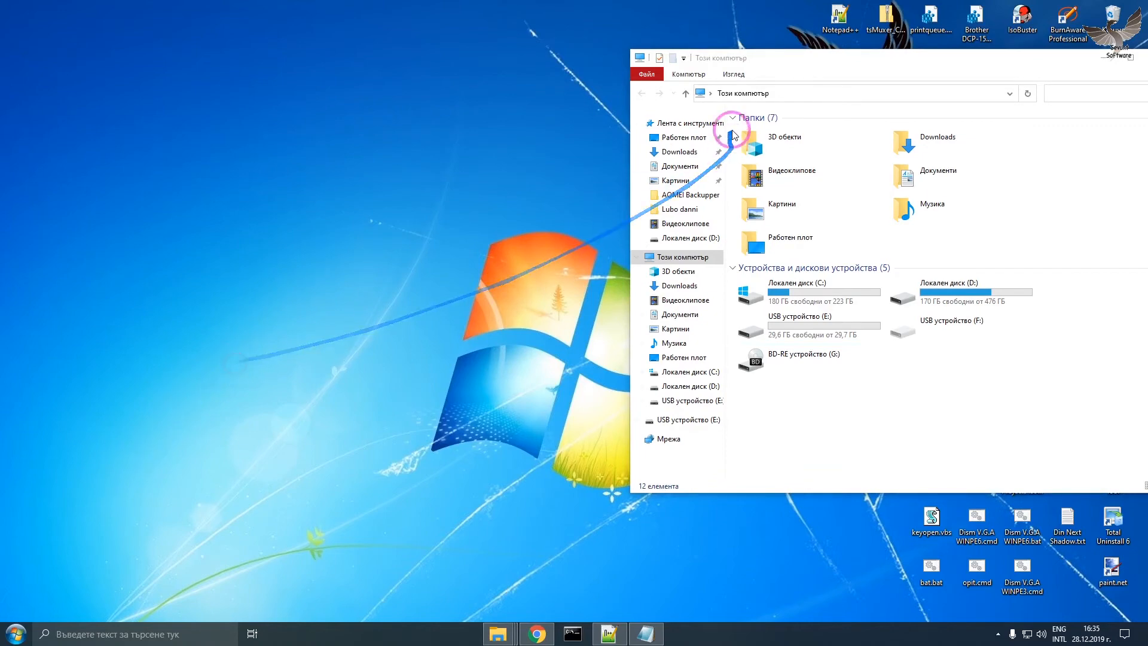
Launch AOMEI Backupper from the desktop and arrange its window beside This PC.
drag(763, 65, 637, 65)
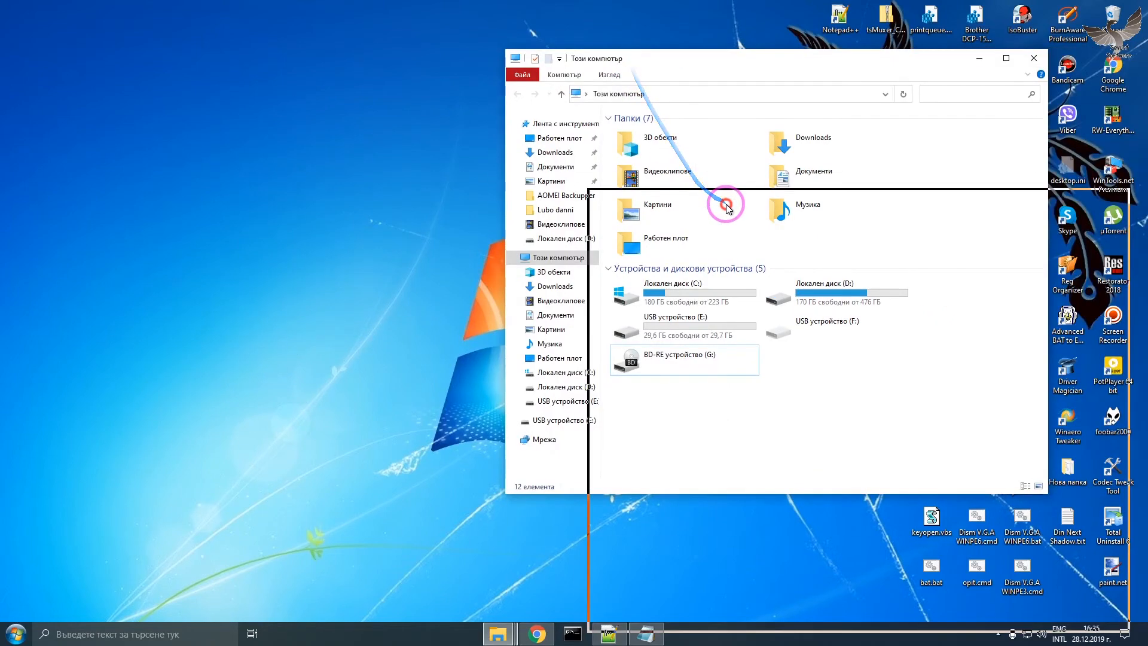
drag(718, 174, 279, 38)
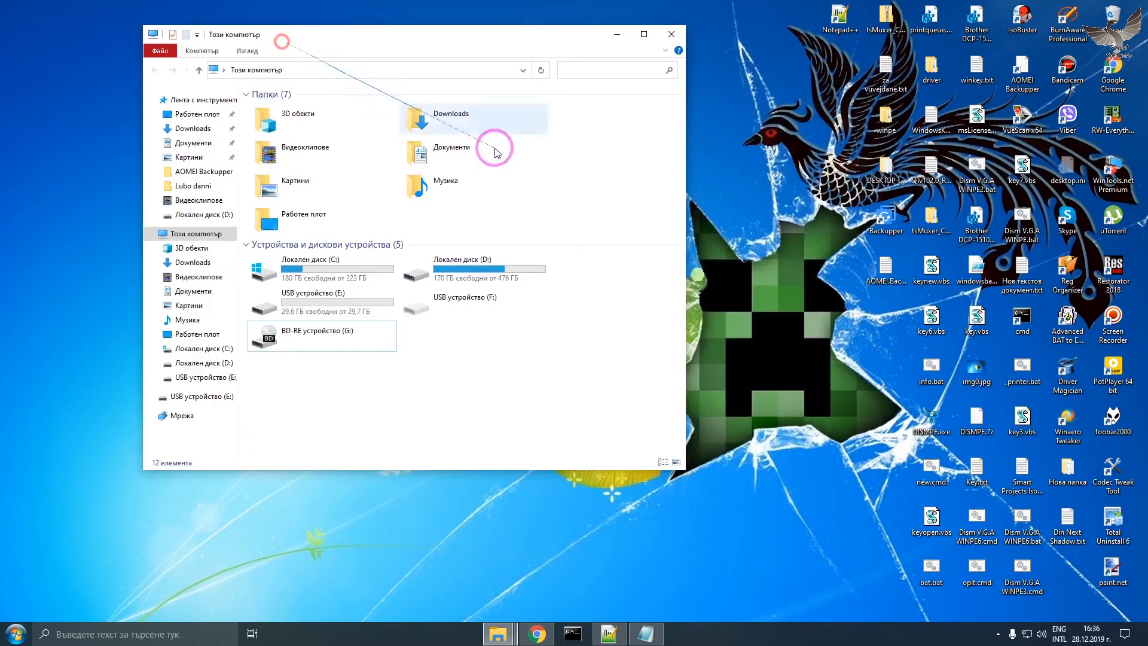
click(886, 221)
double_click(886, 221)
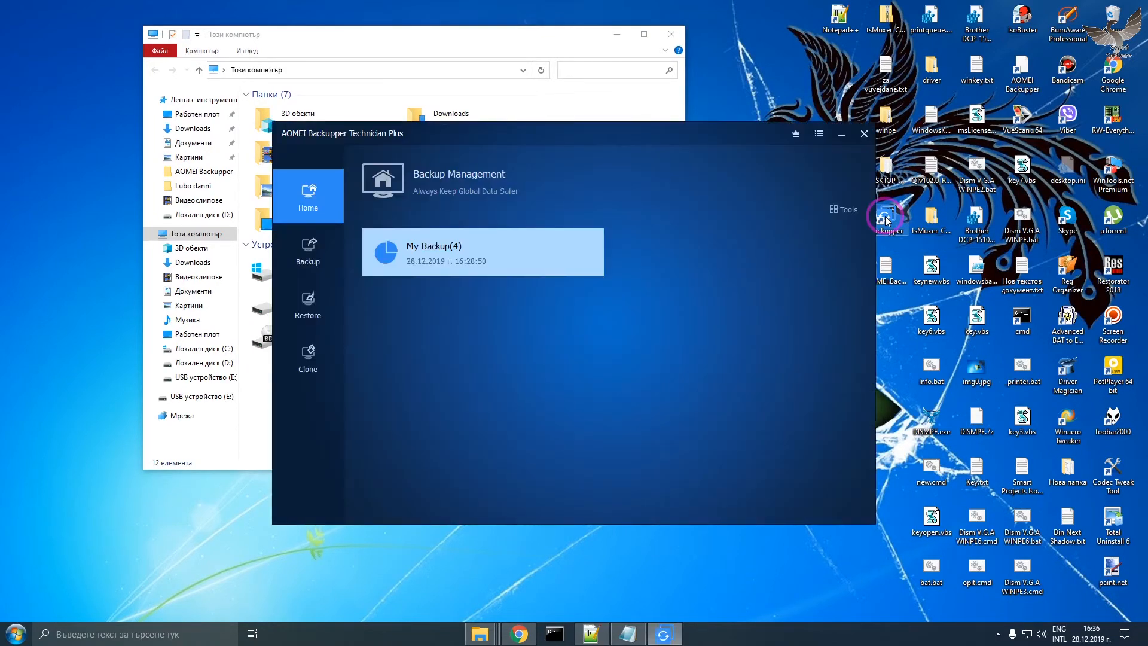
click(273, 36)
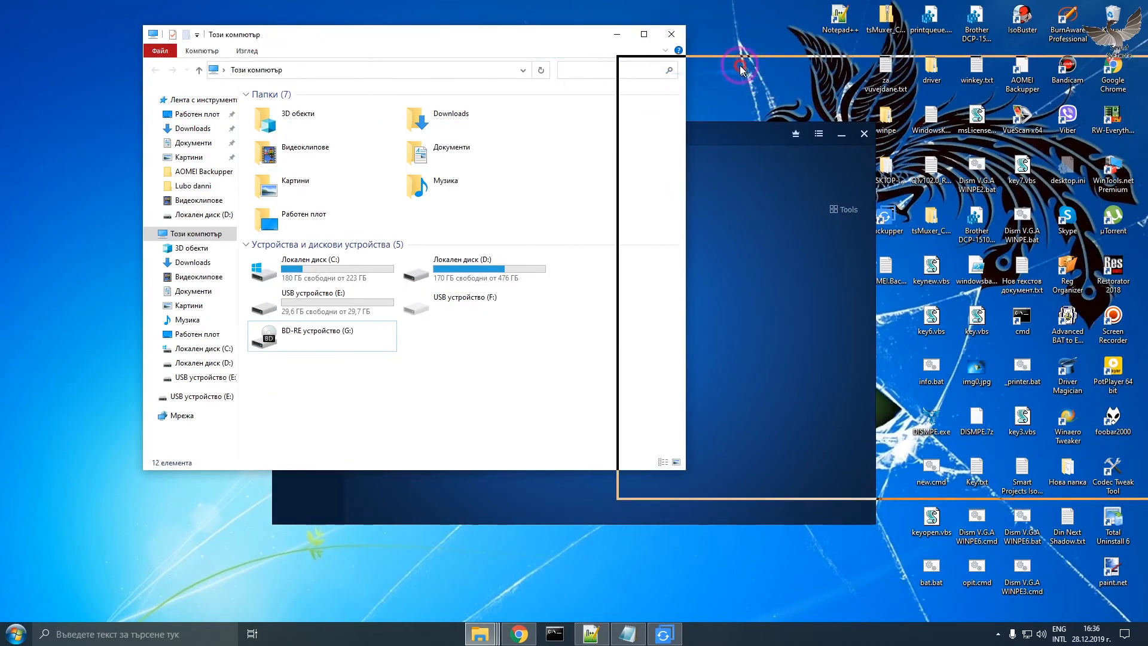
drag(740, 65, 714, 32)
drag(561, 132, 347, 190)
Load the image file My Backup(4).adi from the My Backup(4) folder on local disk D: for restoring.
mouse_move(199, 329)
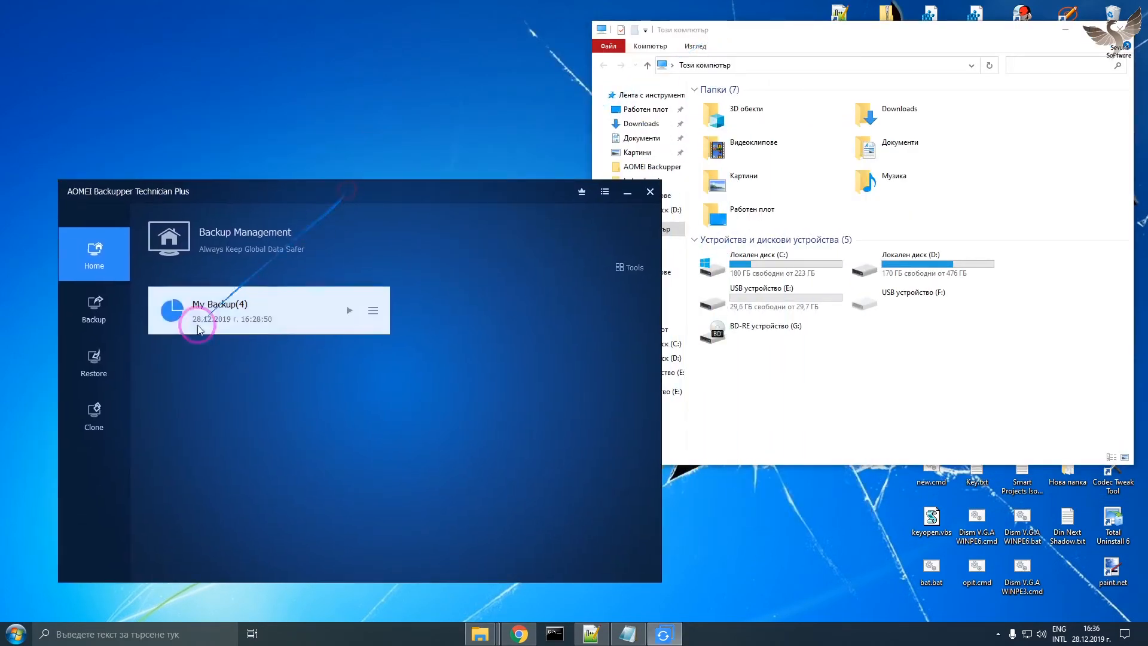
click(103, 357)
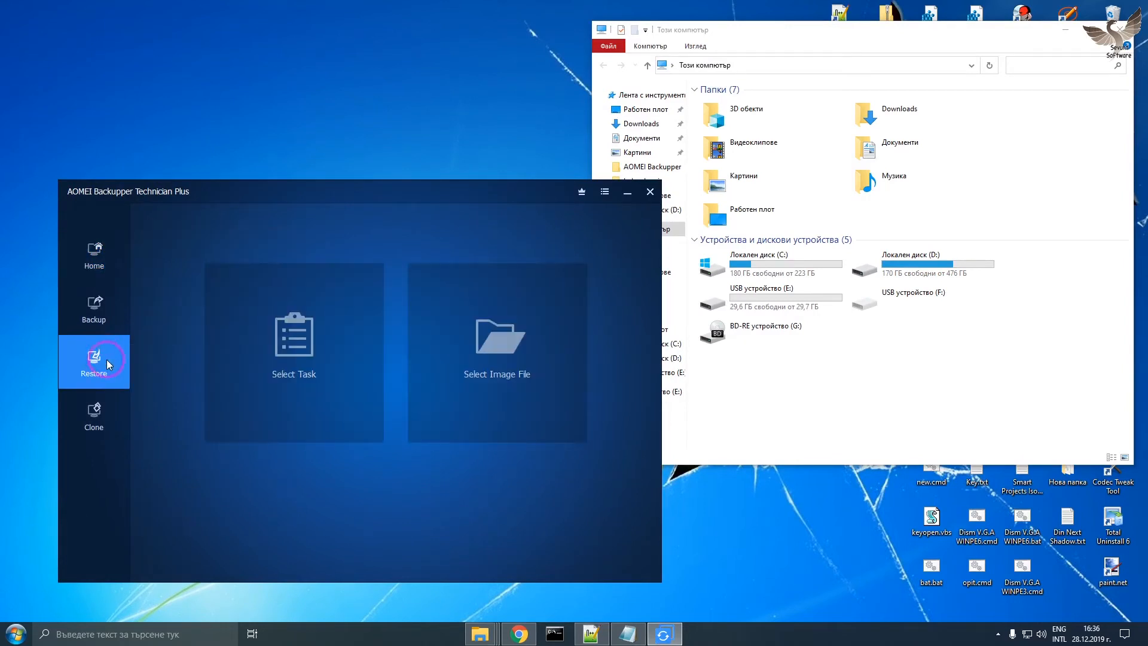
click(520, 344)
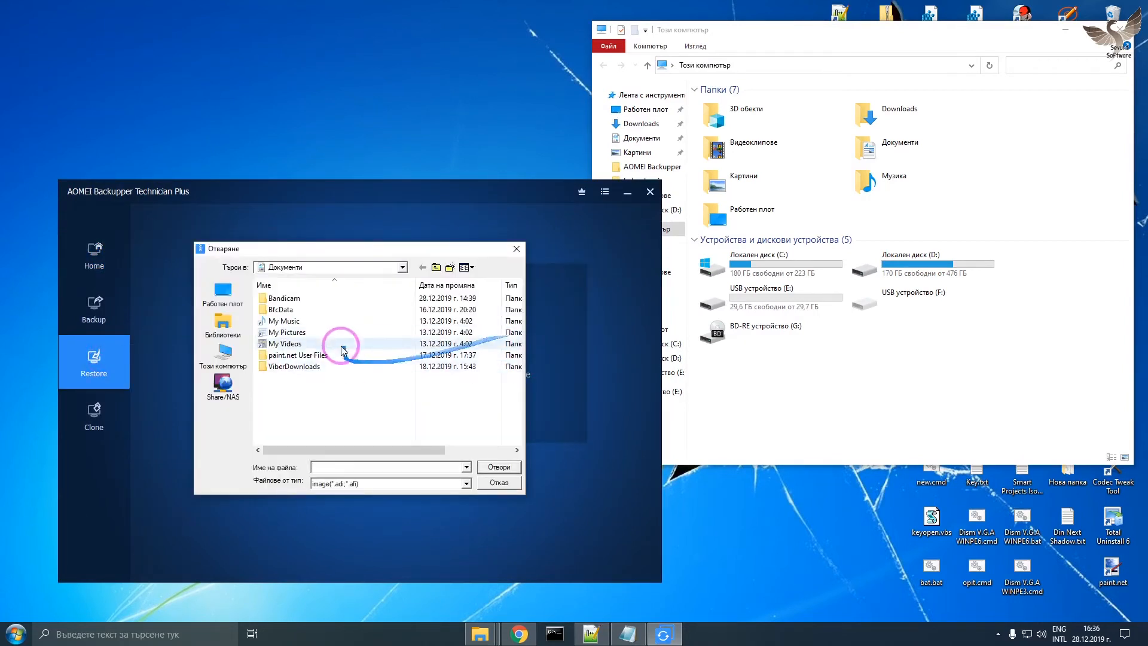
click(223, 352)
scroll(357, 359, down, 5)
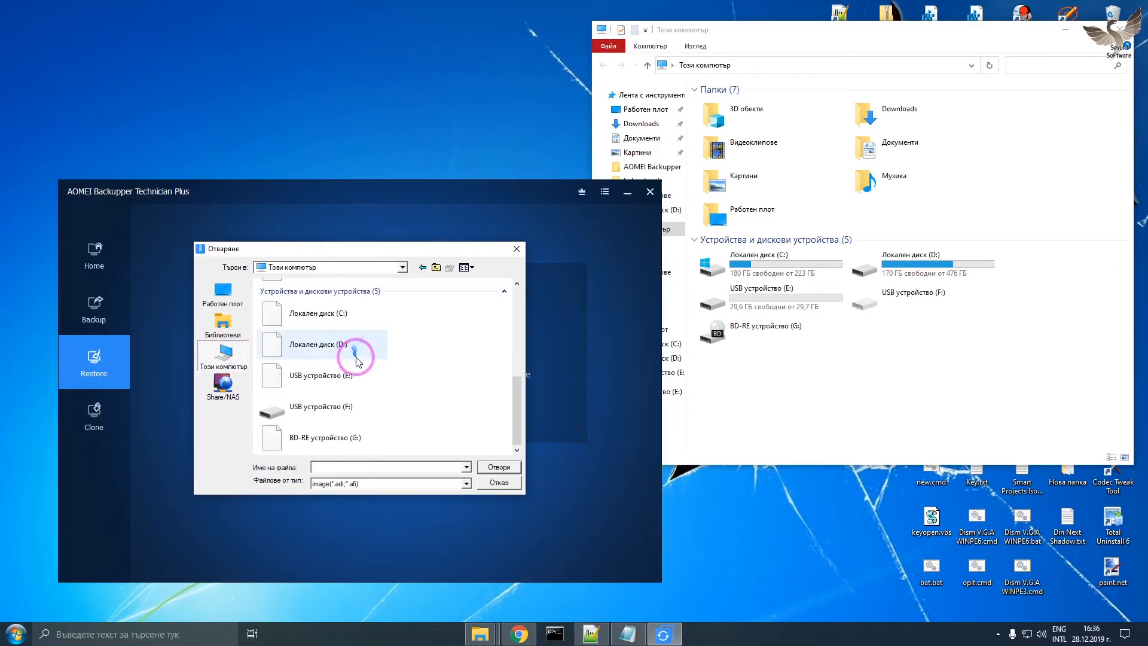
double_click(353, 337)
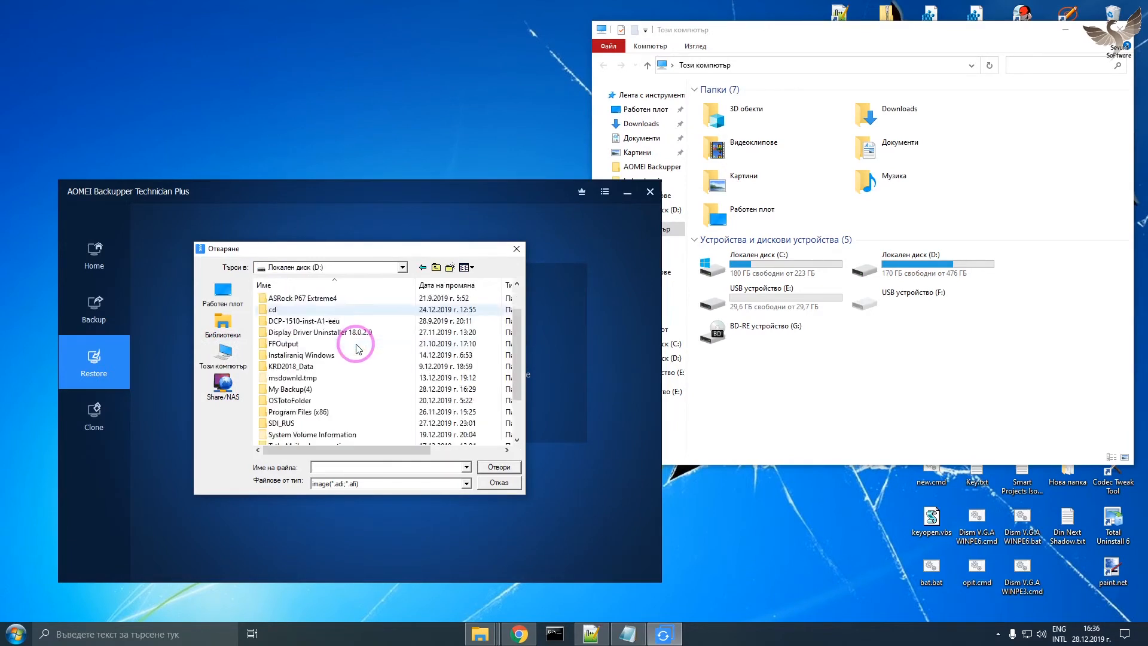
scroll(357, 349, down, 2)
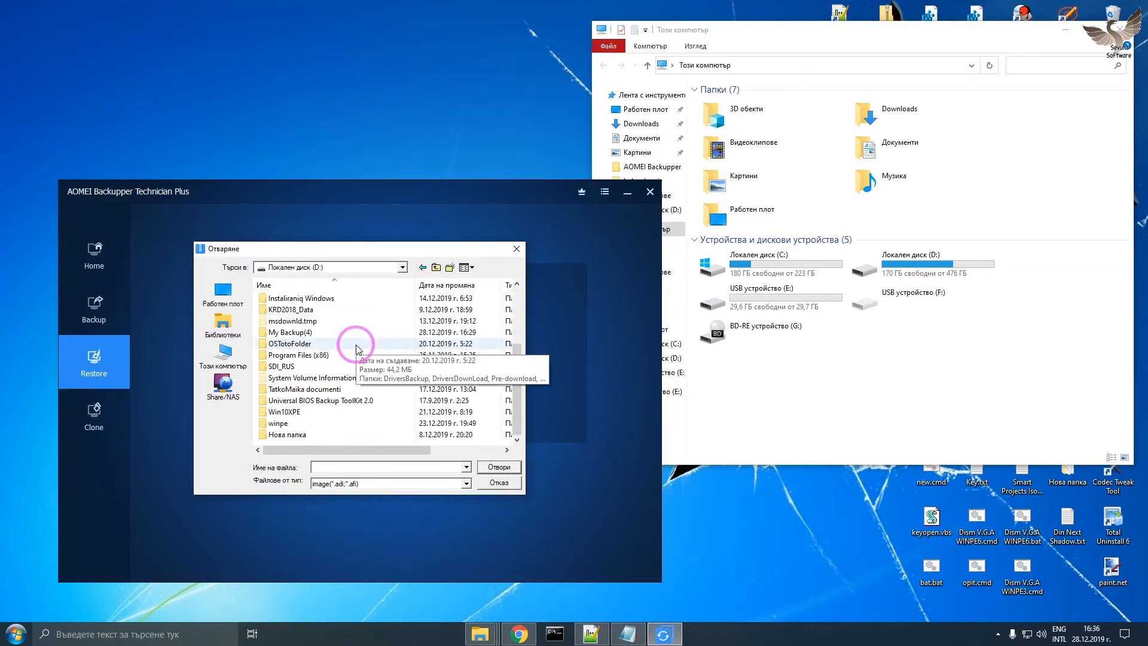
double_click(313, 333)
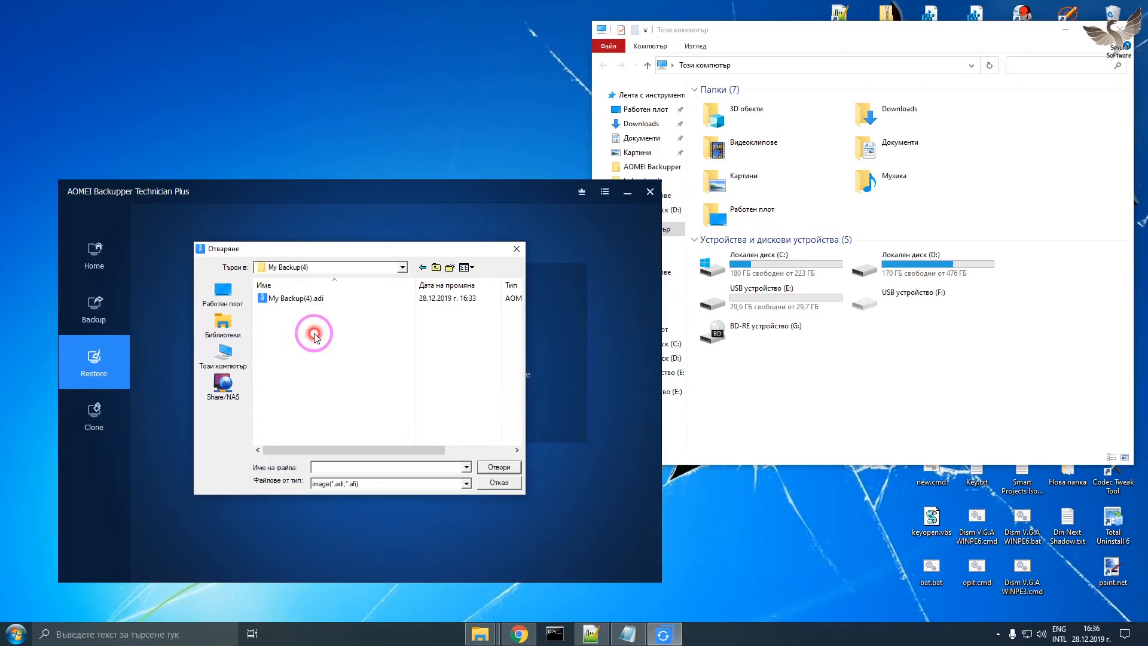
double_click(317, 298)
Restore the H: partition from the image onto E: on Disk2, accepting the overwrite, and finish the completed task.
click(303, 325)
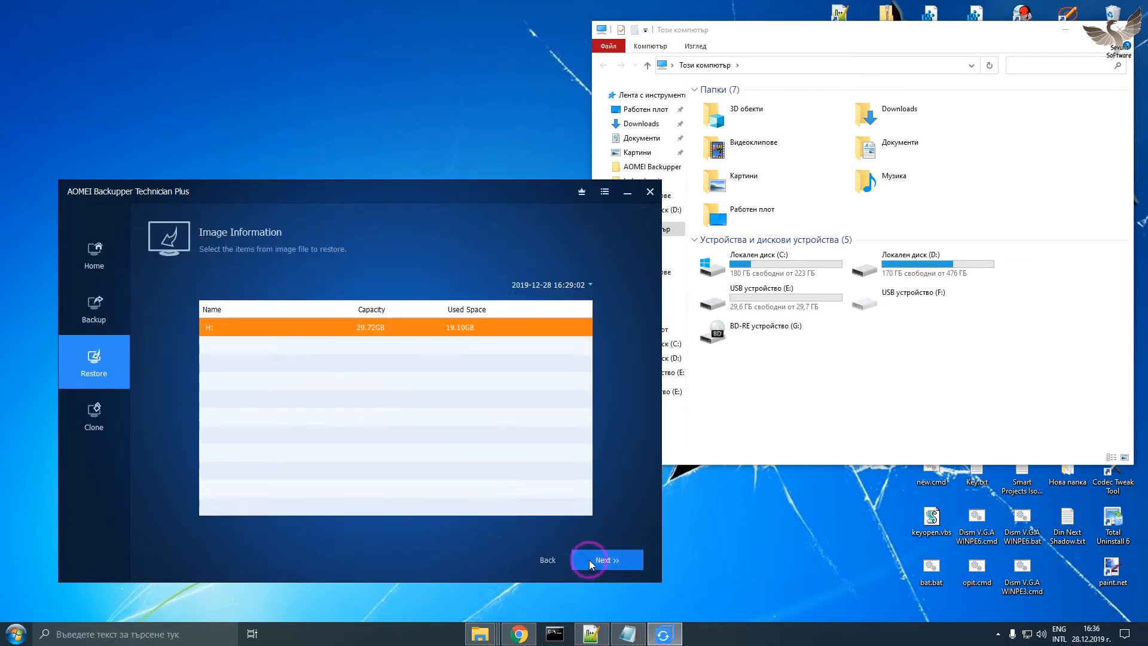
click(590, 560)
click(420, 421)
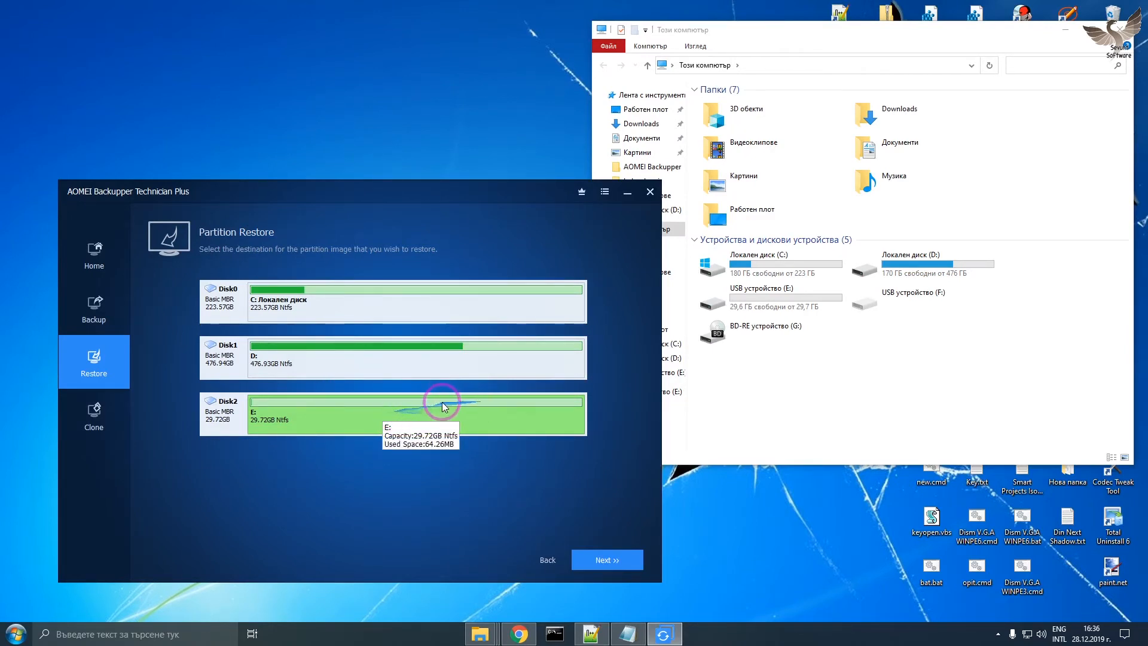
click(599, 558)
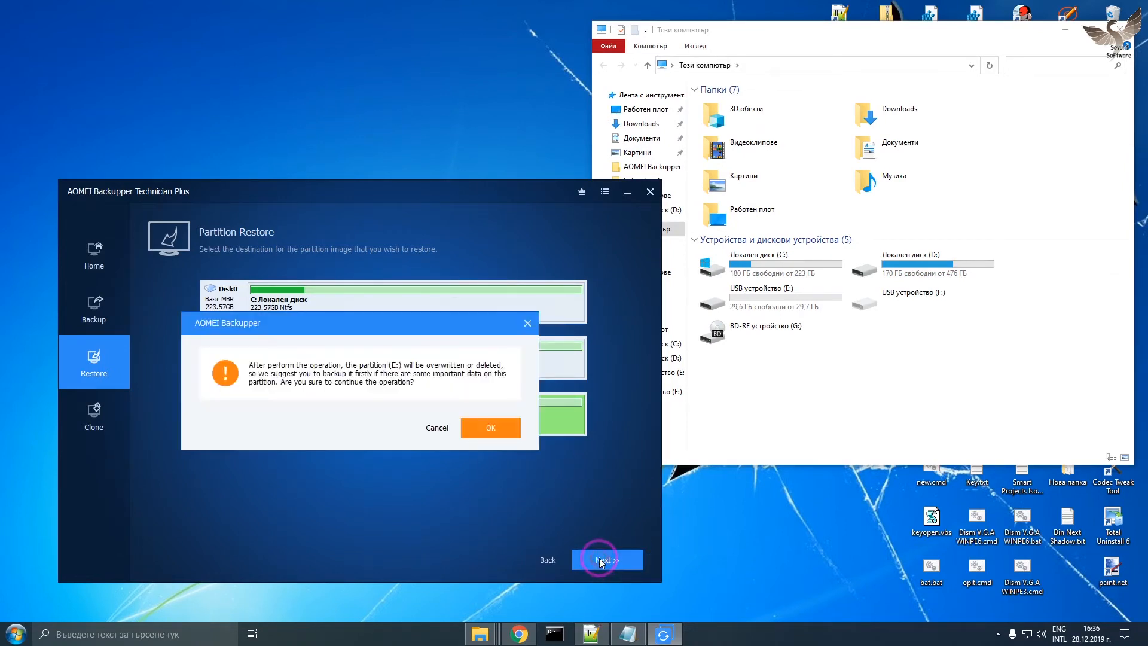
click(492, 428)
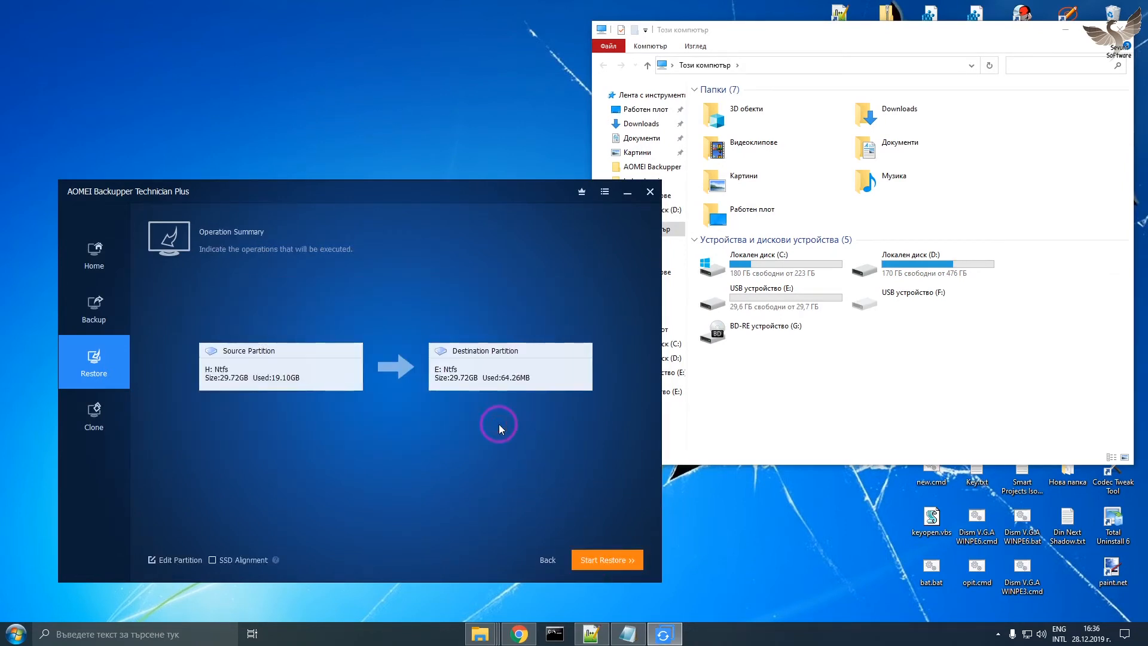
click(603, 559)
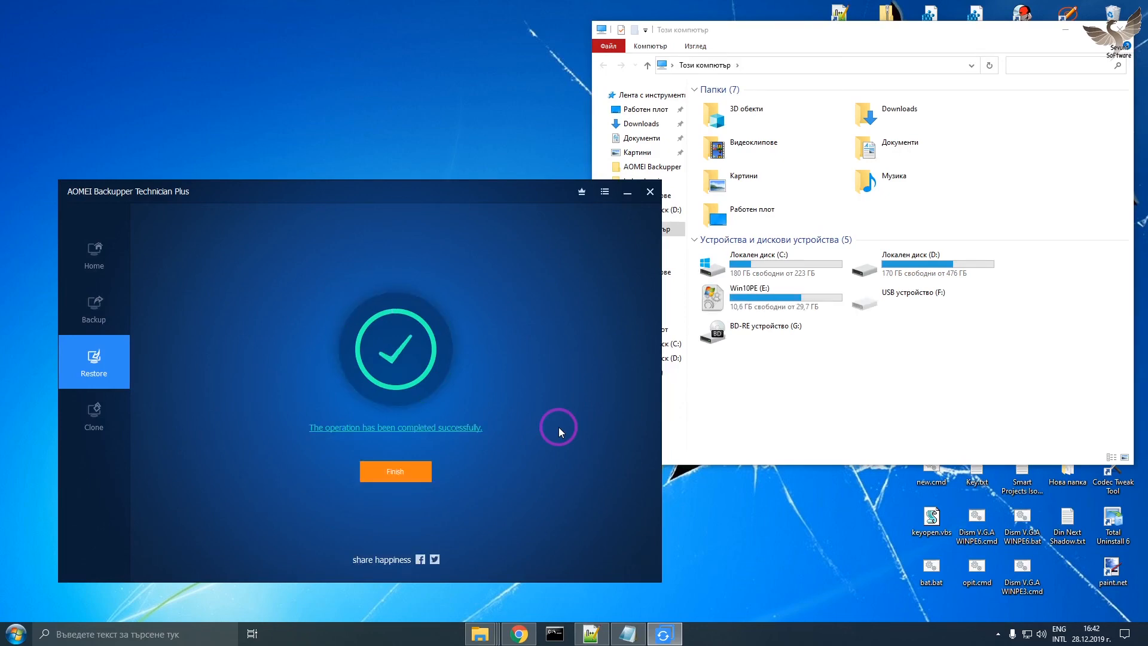
click(388, 475)
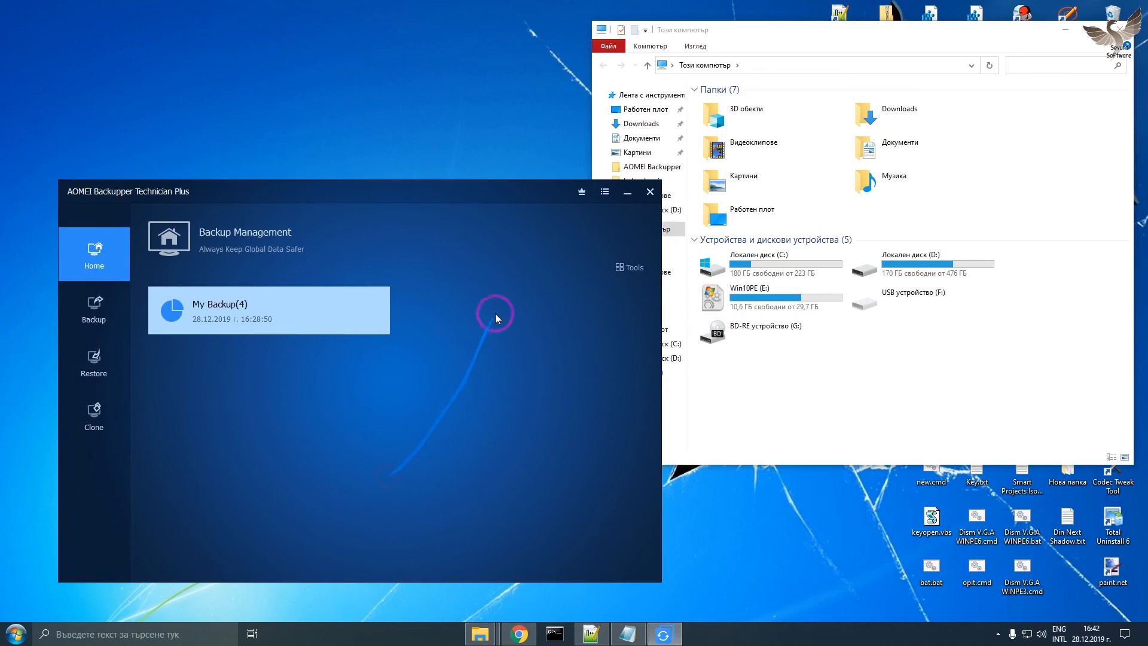
Open the About information of AOMEI Backupper to check its version and shift the dialog aside.
click(601, 193)
click(605, 370)
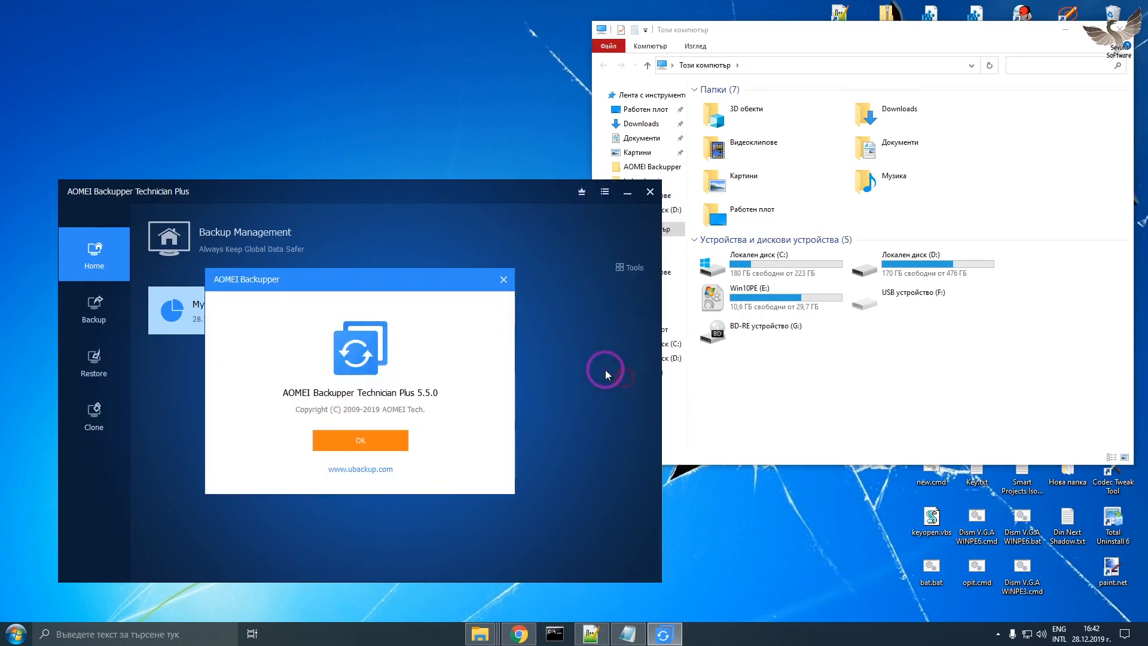
drag(410, 288, 521, 330)
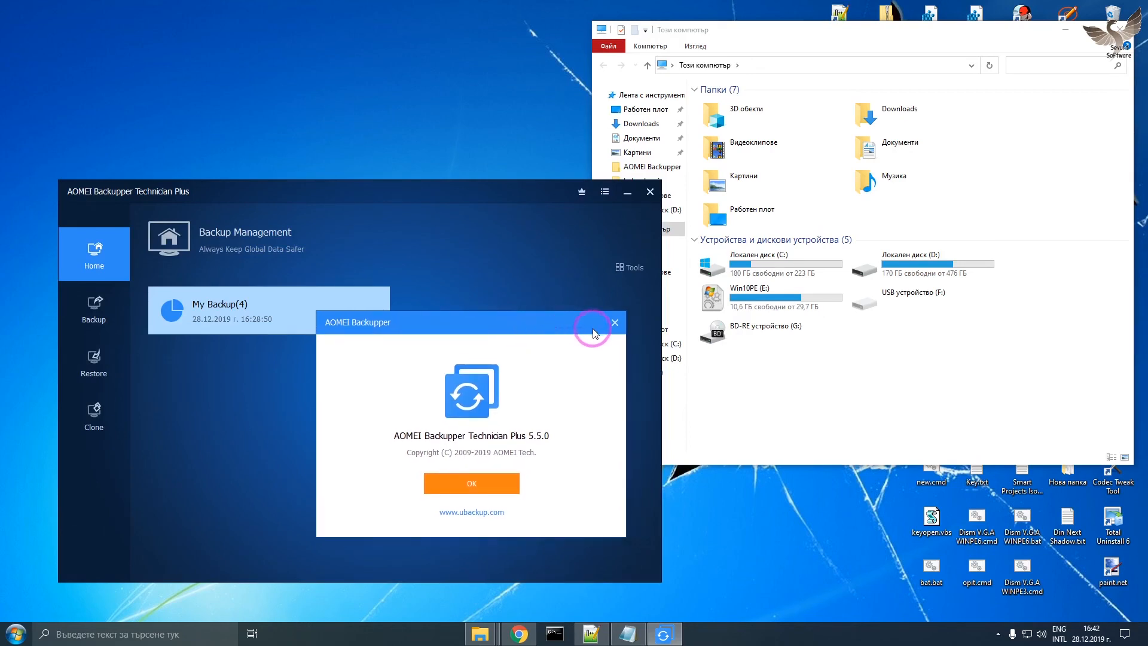
Close the About information and minimize AOMEI Backupper to clear the desktop beside This PC.
click(611, 326)
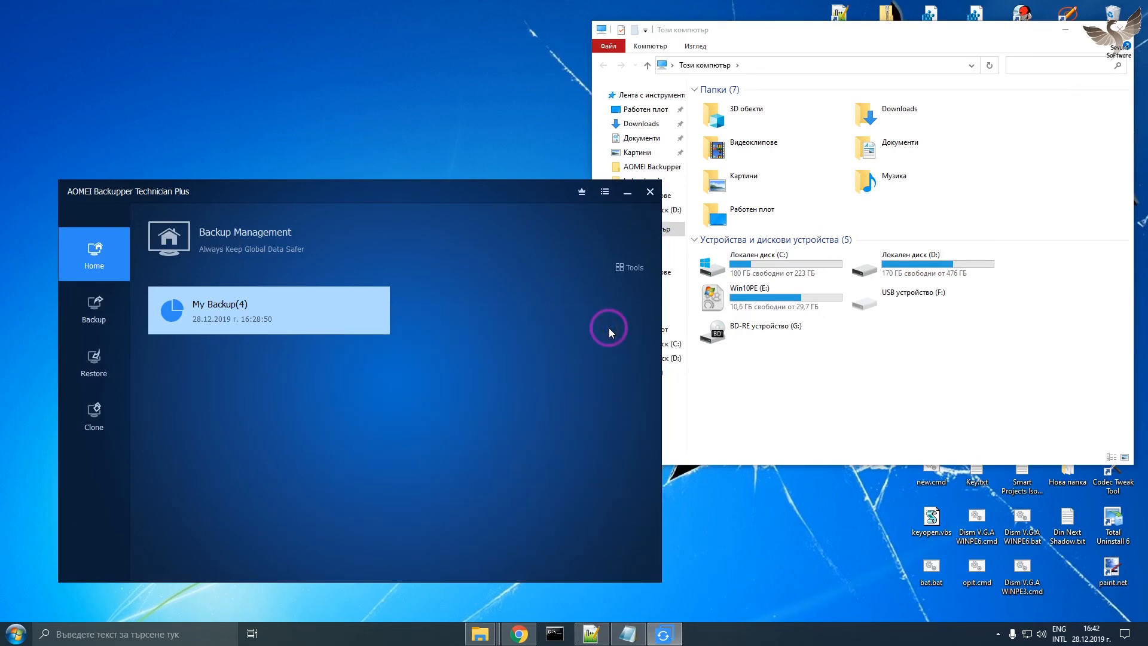
click(625, 193)
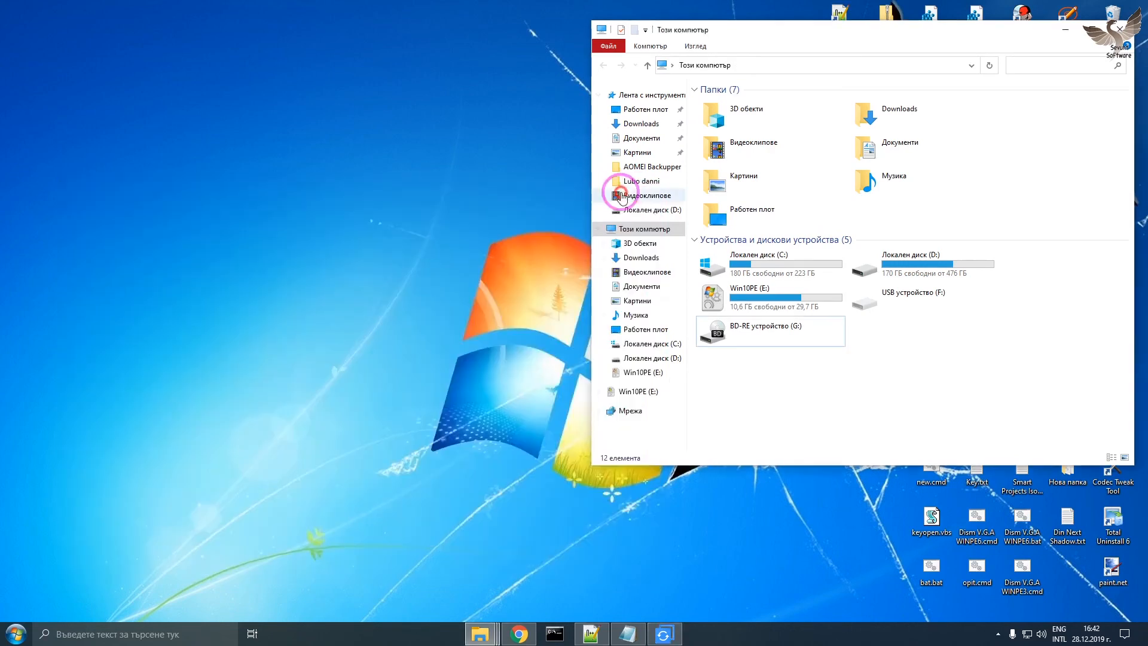
right_click(458, 295)
click(465, 322)
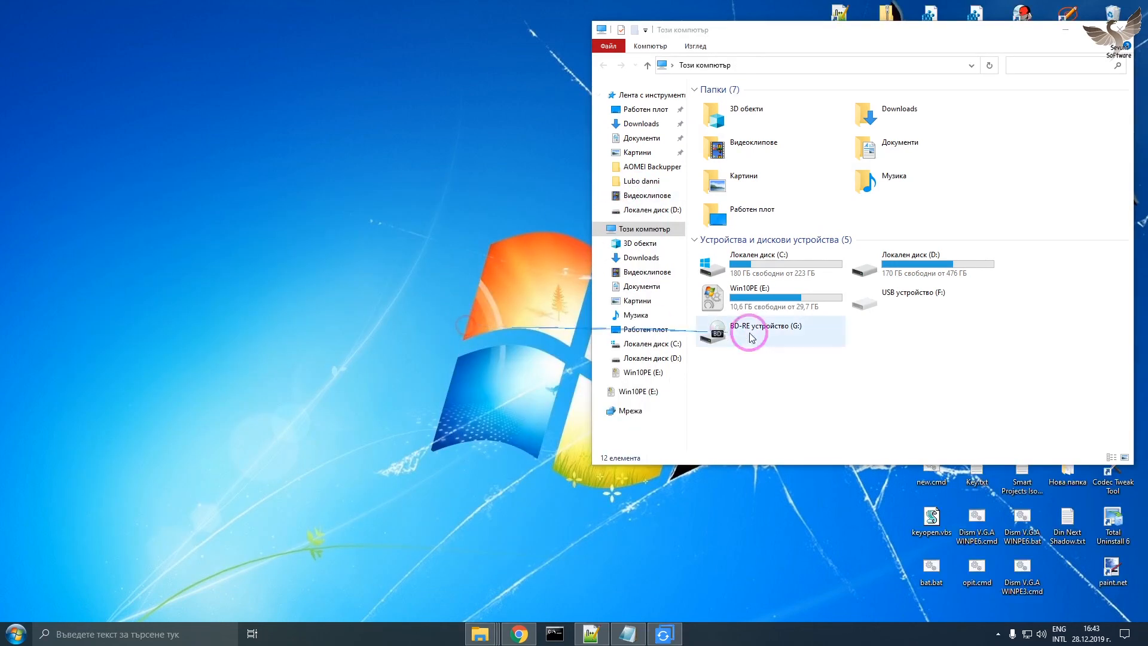
Run Flash_Test.exe from the Win10PE (E:) drive as administrator and decline the use of Kqemu.
double_click(733, 312)
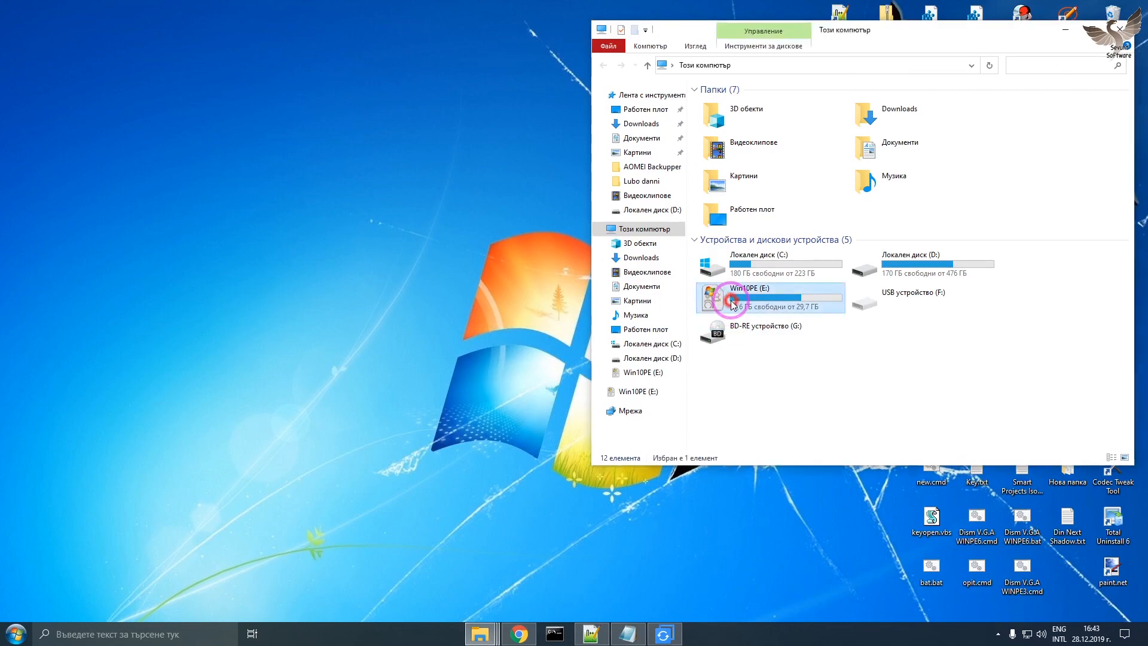
scroll(741, 329, down, 5)
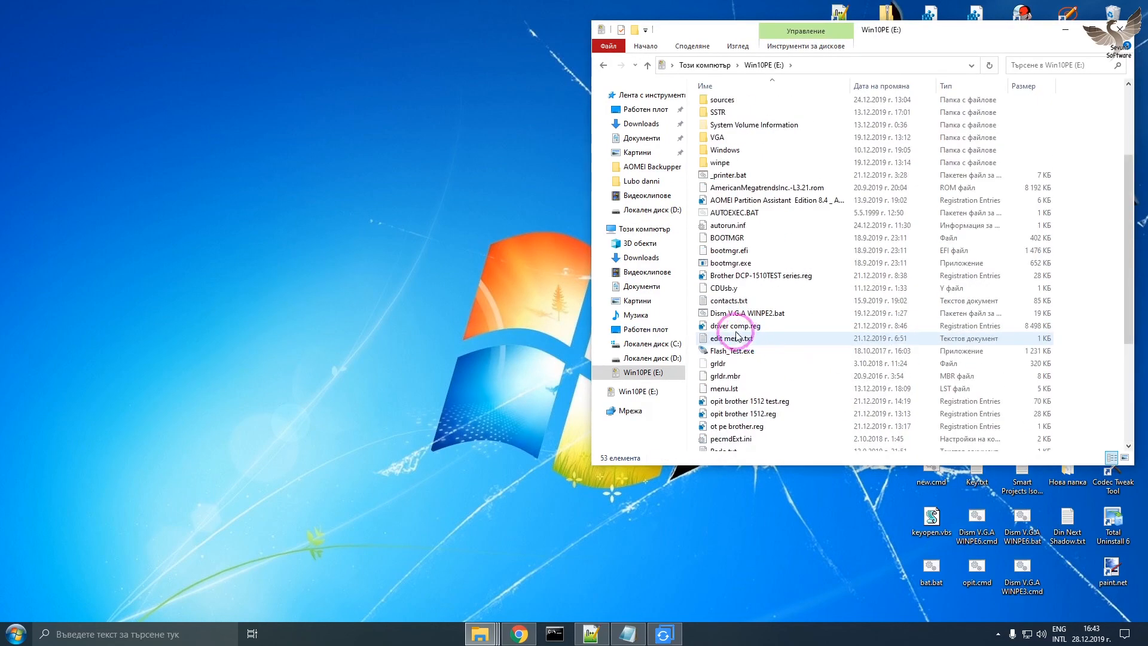
right_click(725, 351)
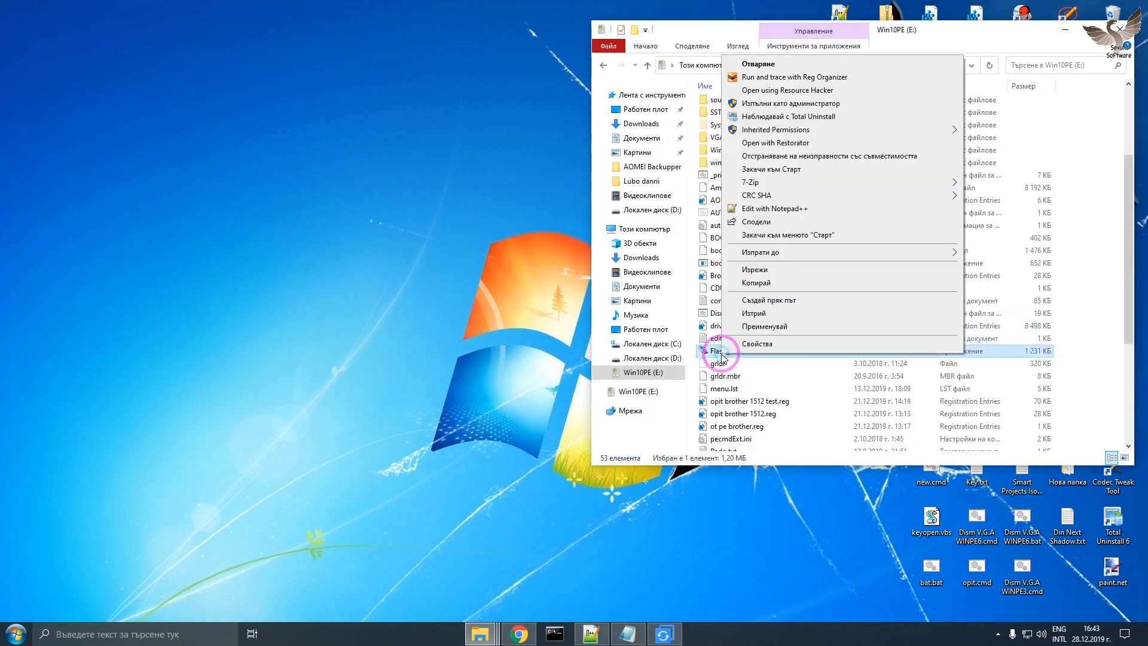
click(785, 104)
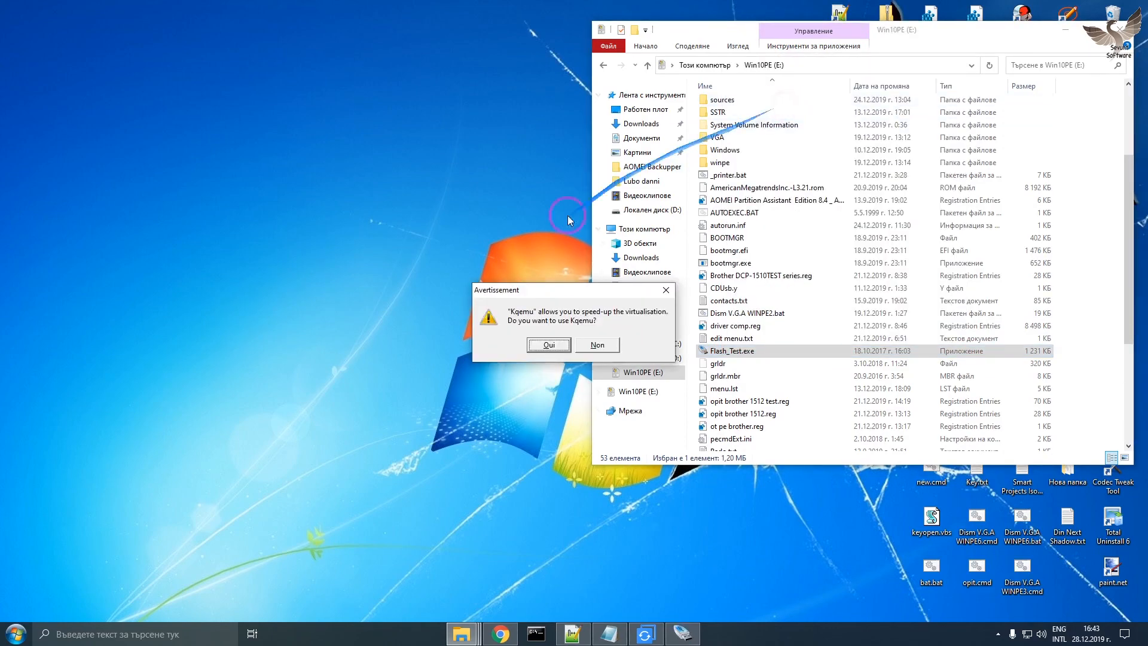
click(587, 346)
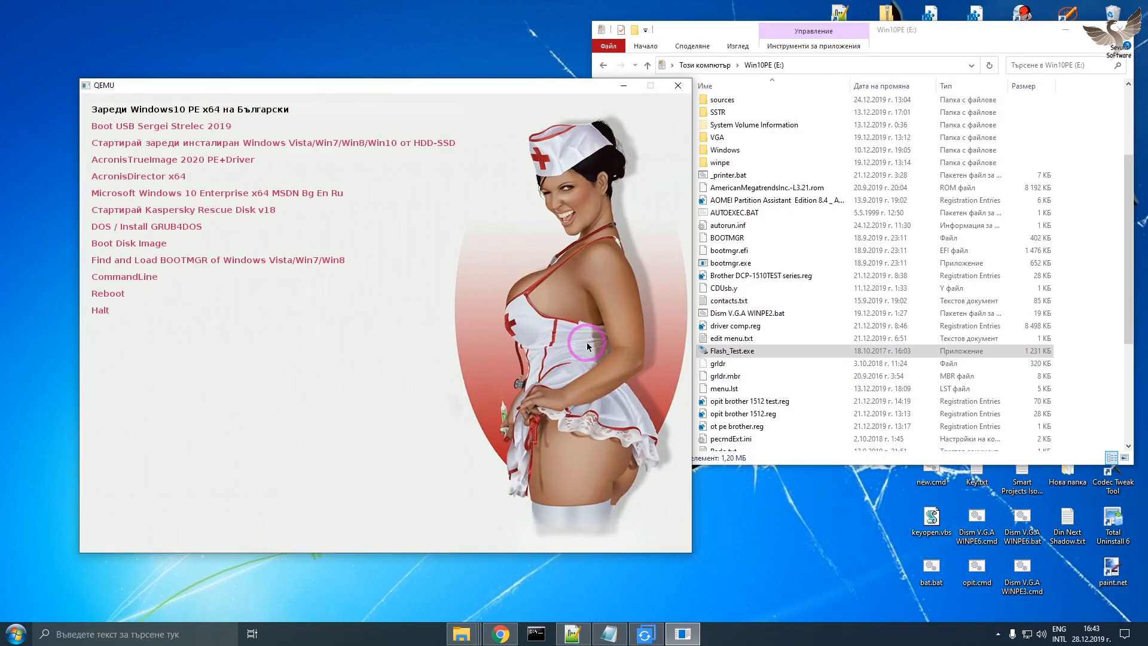
Move through the boot menu entries in QEMU to check that the restored USB drive's multiboot menu responds.
key(Down)
key(Down)
key(Down)
key(Down)
key(Down)
key(Down)
key(Up)
key(Up)
key(Up)
key(Up)
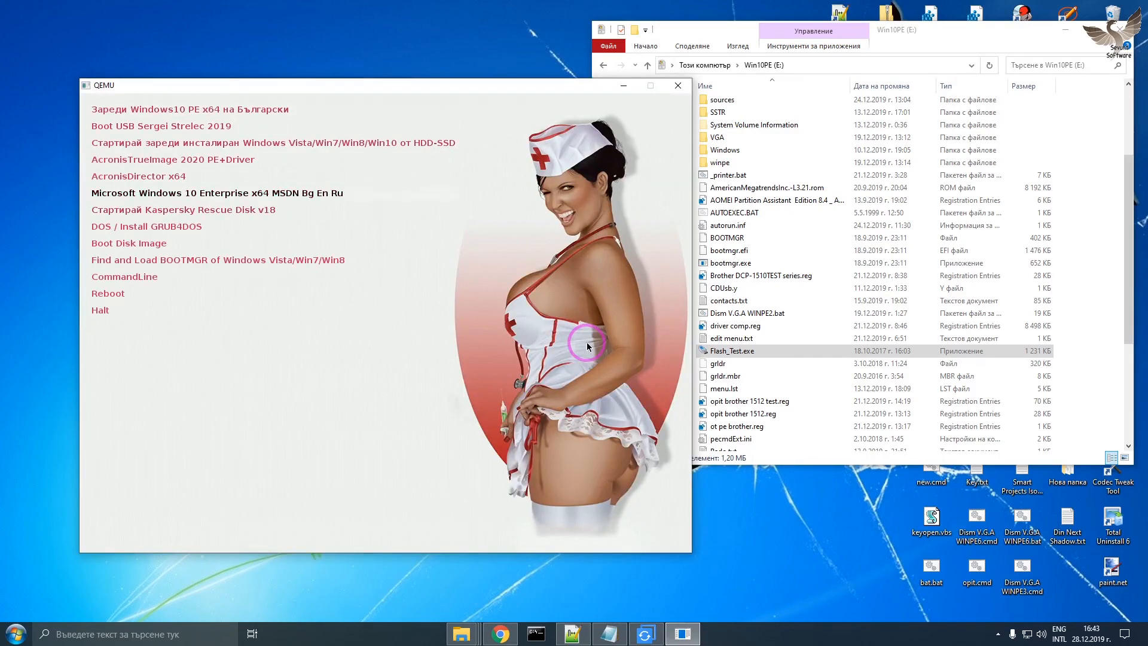
key(Down)
key(Down)
key(Down)
key(Down)
key(Down)
key(Down)
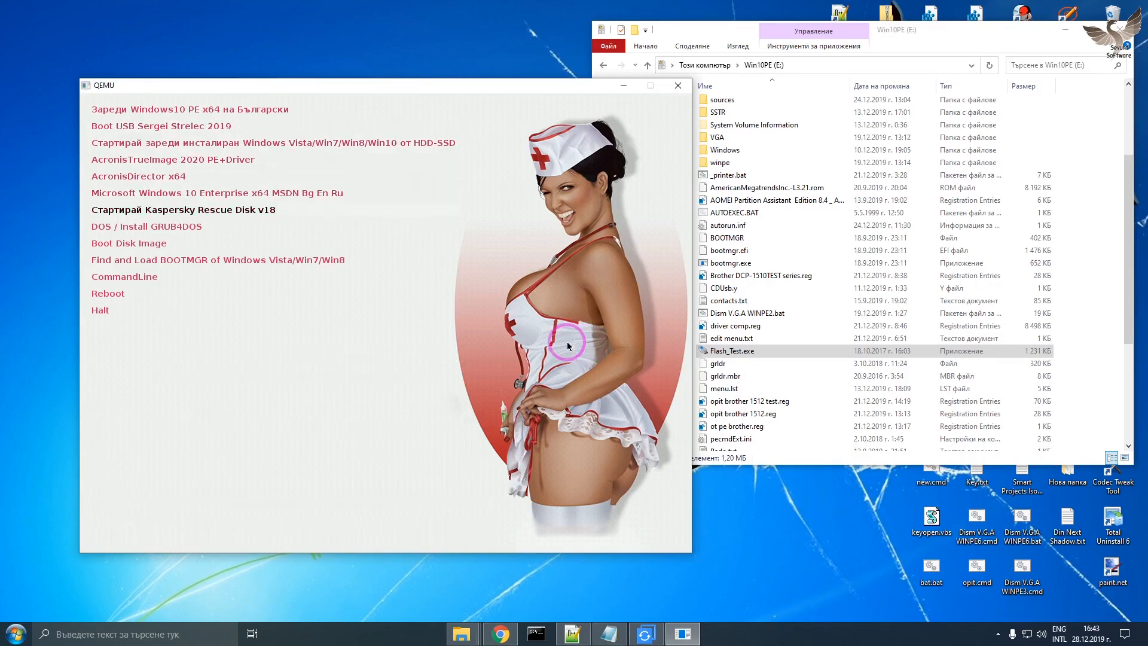
key(Down)
key(Down)
key(Down)
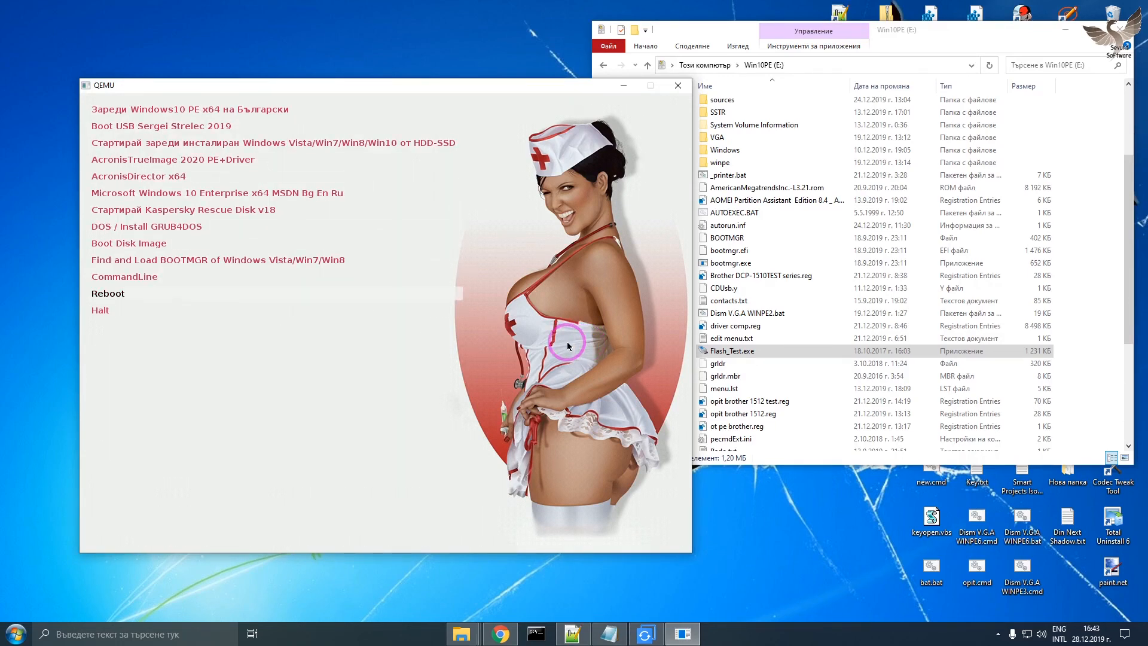
key(Up)
key(Up)
key(Up)
key(Up)
key(Up)
key(Up)
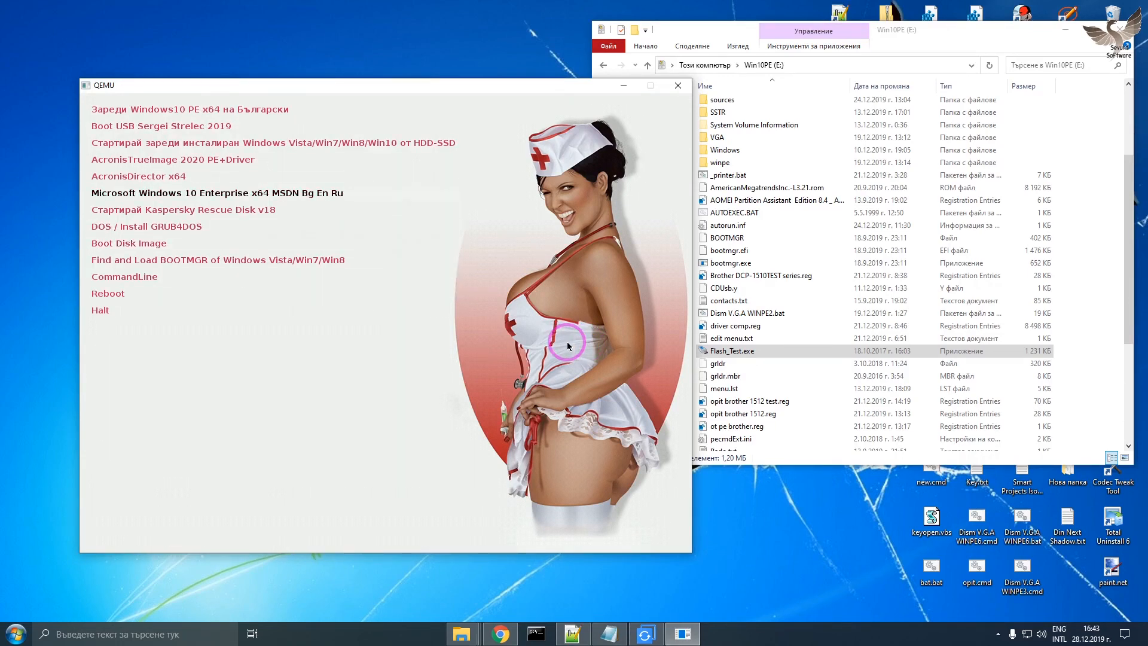
Close the QEMU boot test and return from the Win10PE (E:) drive to the This PC overview.
click(676, 90)
click(648, 65)
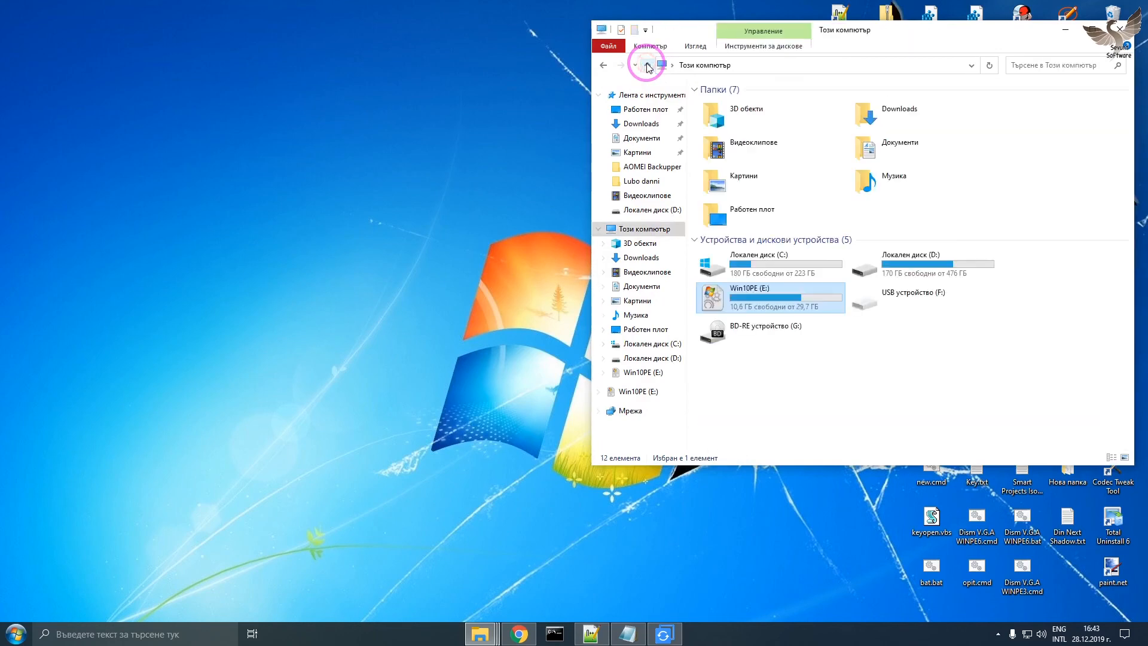
right_click(804, 368)
click(870, 414)
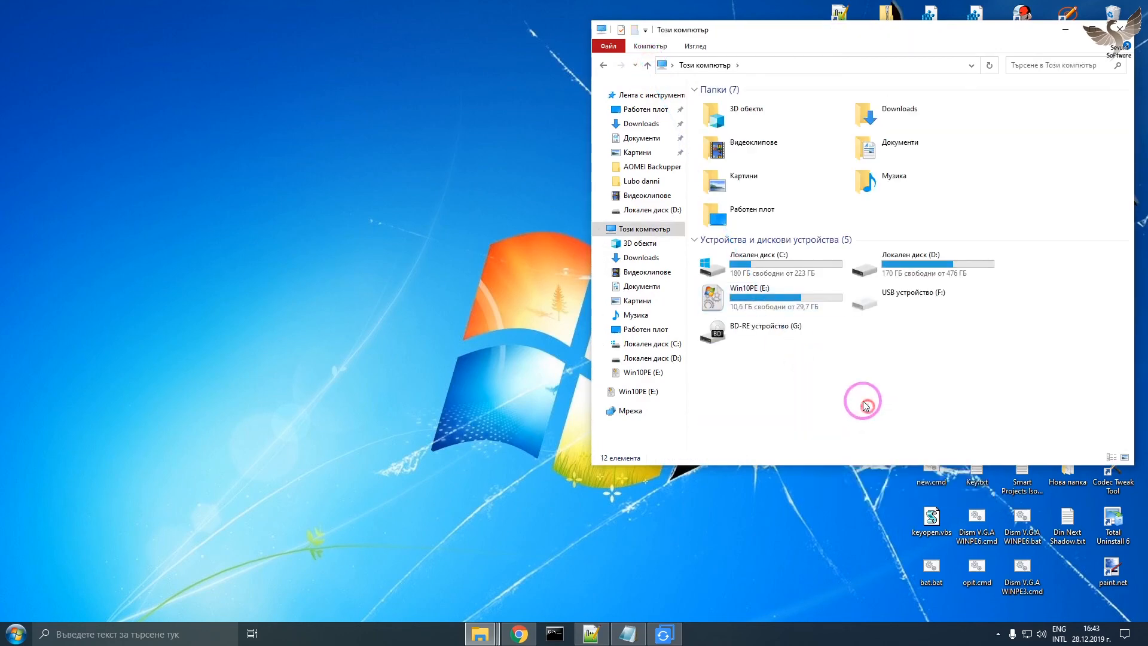
click(765, 293)
right_click(767, 296)
click(749, 367)
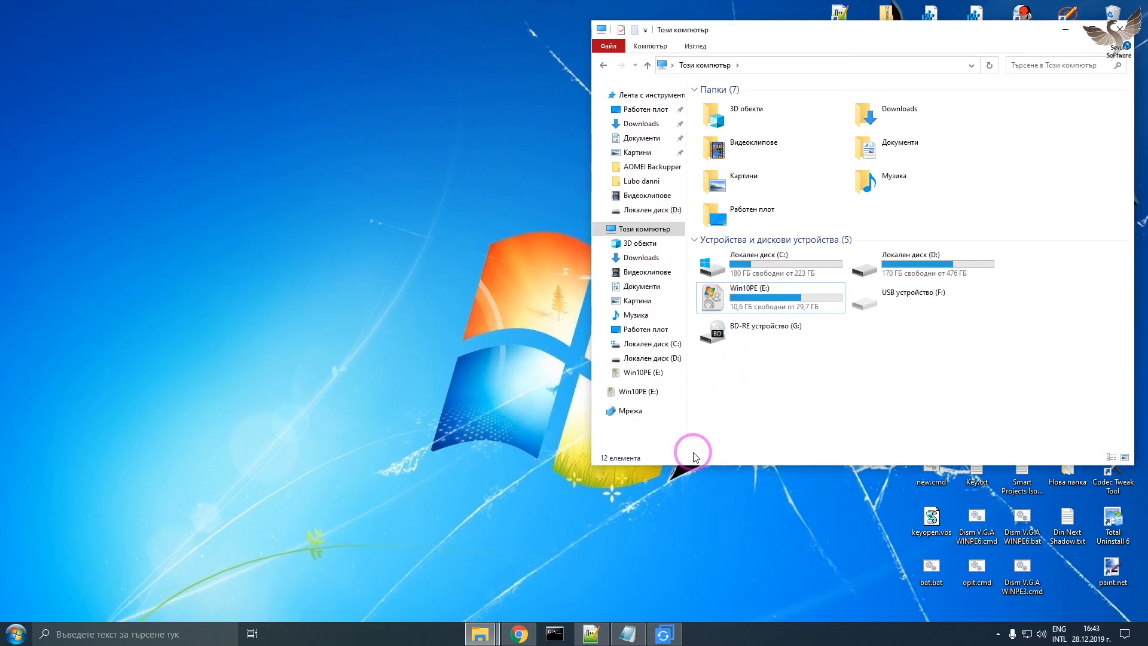
Bring the minimized AOMEI Backupper window back up and exit the program.
click(663, 635)
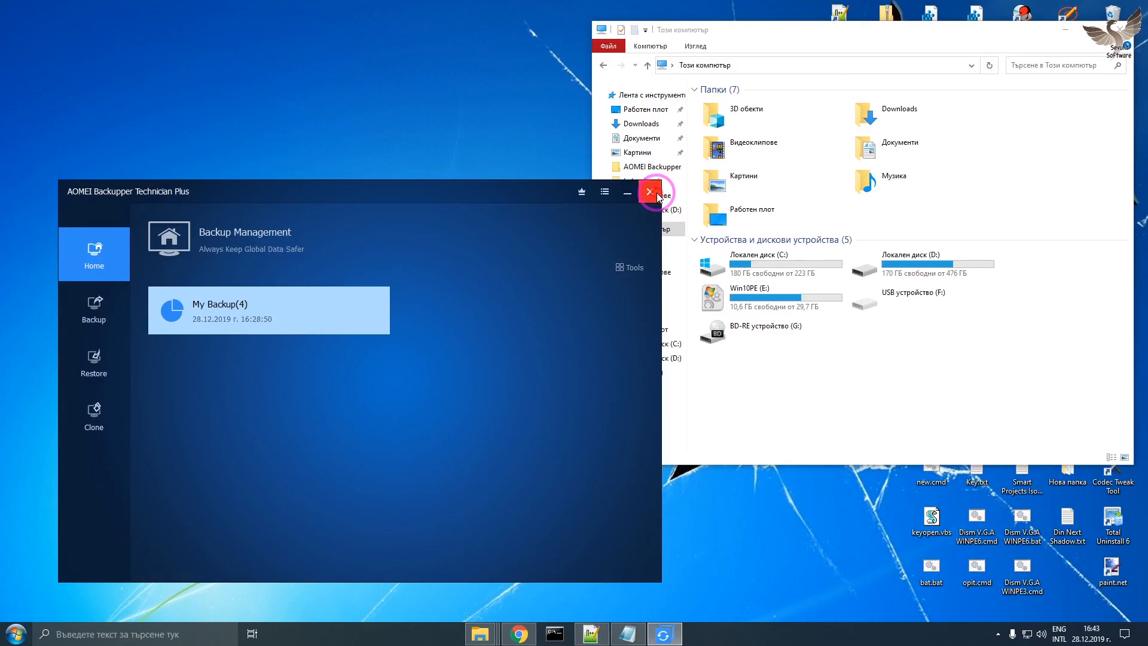
click(651, 192)
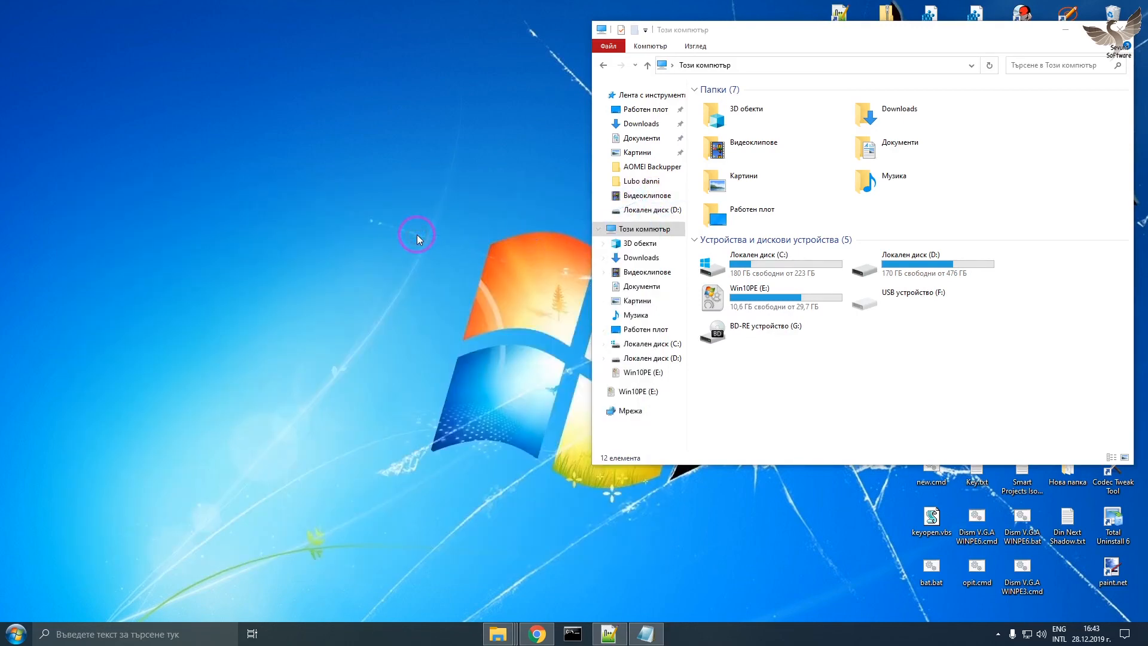